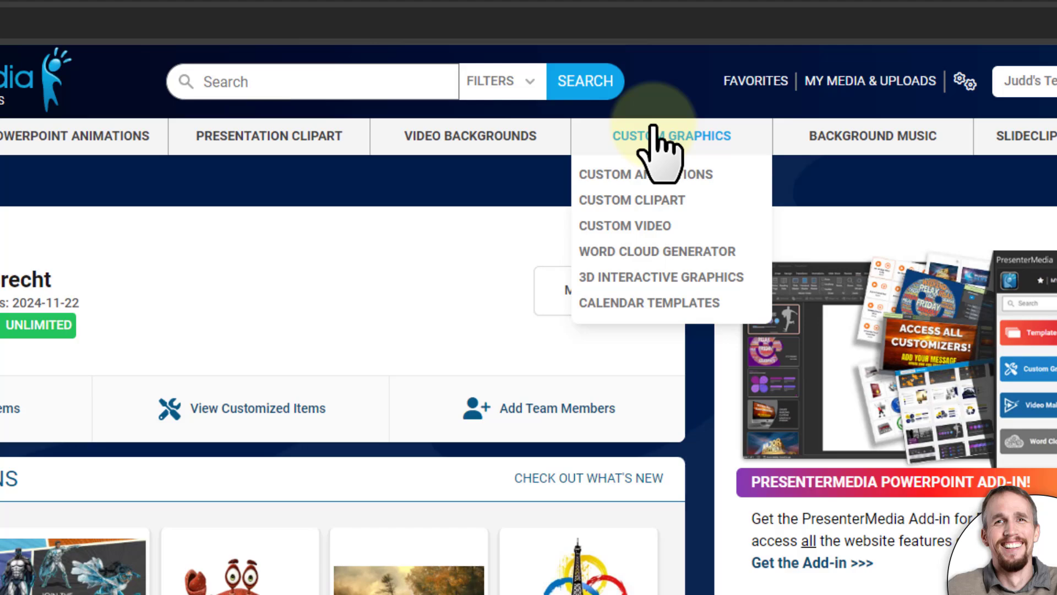
- Open the Word Cloud Generator page from the custom graphics and browse its ready-made layouts
{"action": "left_click", "coordinate": [652, 252]}
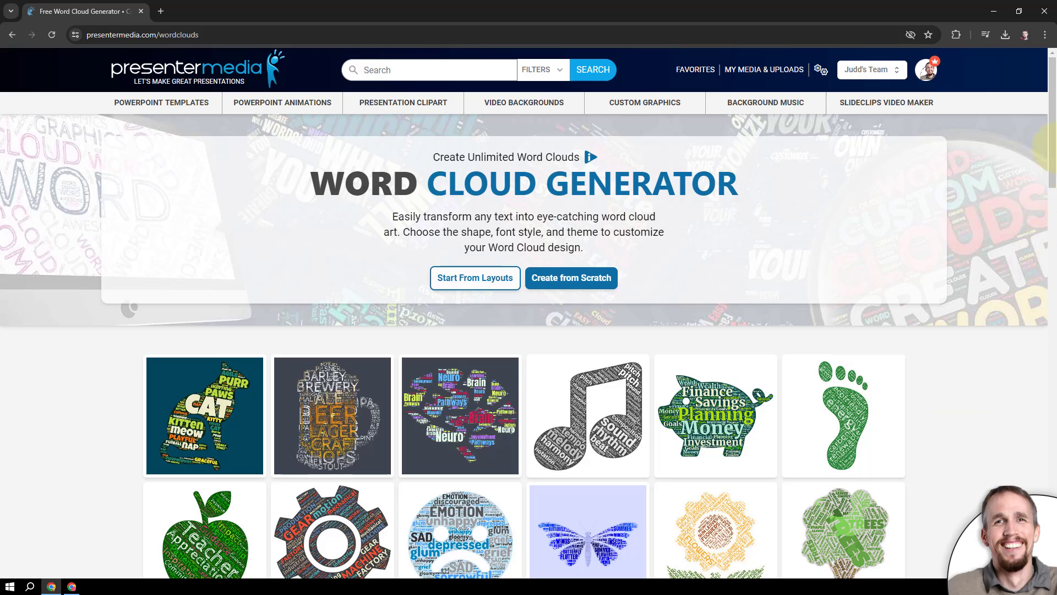
{"action": "left_click_drag", "start_coordinate": [1053, 163], "coordinate": [1052, 189]}
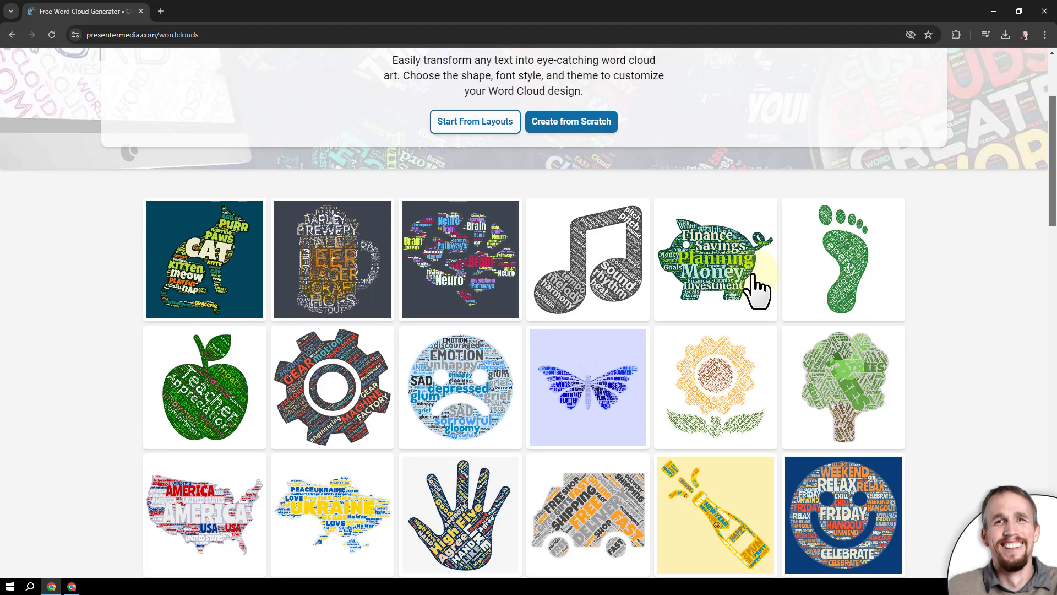
- View the customization page of the music note word cloud and return to the layouts
{"action": "left_click", "coordinate": [597, 249]}
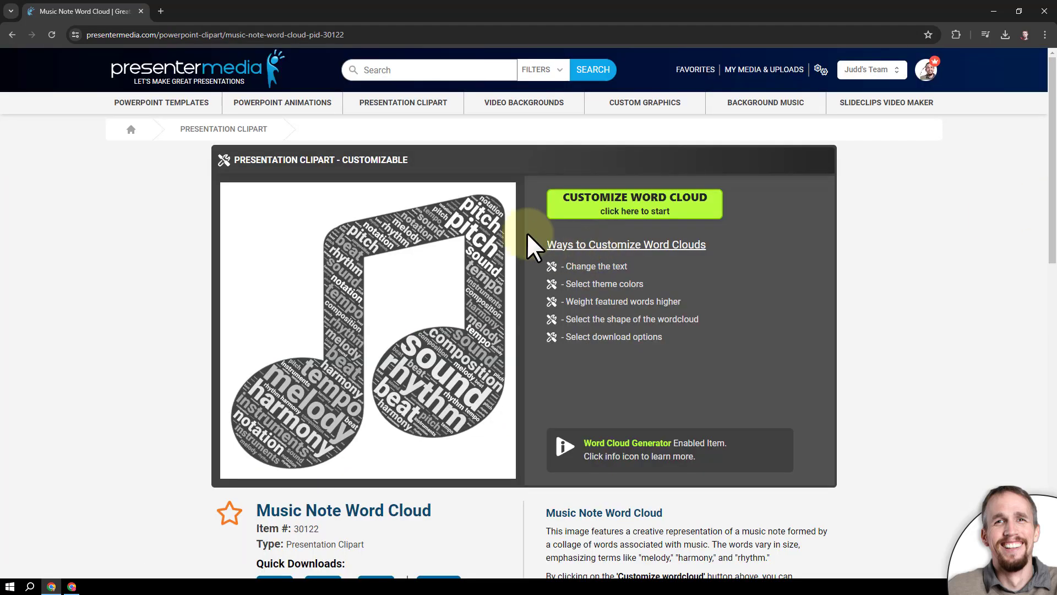
{"action": "left_click", "coordinate": [579, 209]}
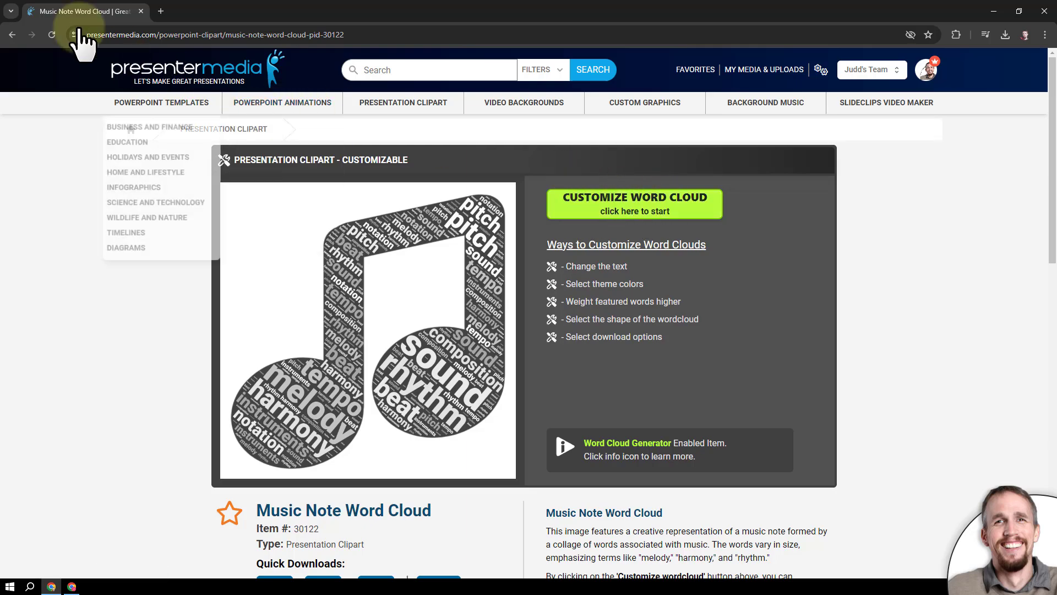
{"action": "left_click", "coordinate": [13, 35]}
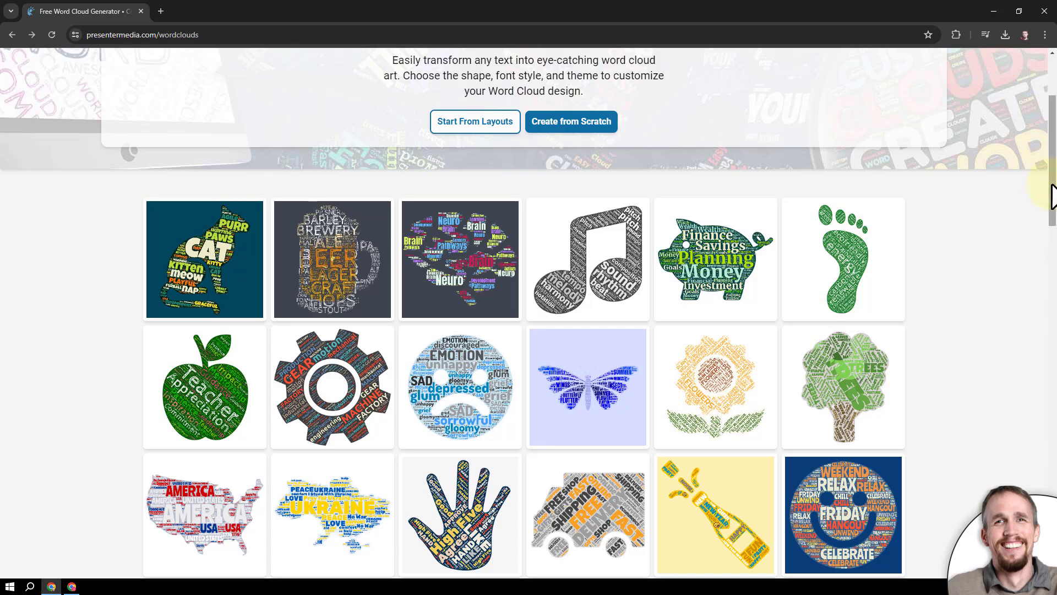
- Start a new word cloud from scratch
{"action": "scroll", "coordinate": [1053, 176], "scroll_direction": "up", "scroll_amount": 1}
{"action": "scroll", "coordinate": [1052, 151], "scroll_direction": "up", "scroll_amount": 2}
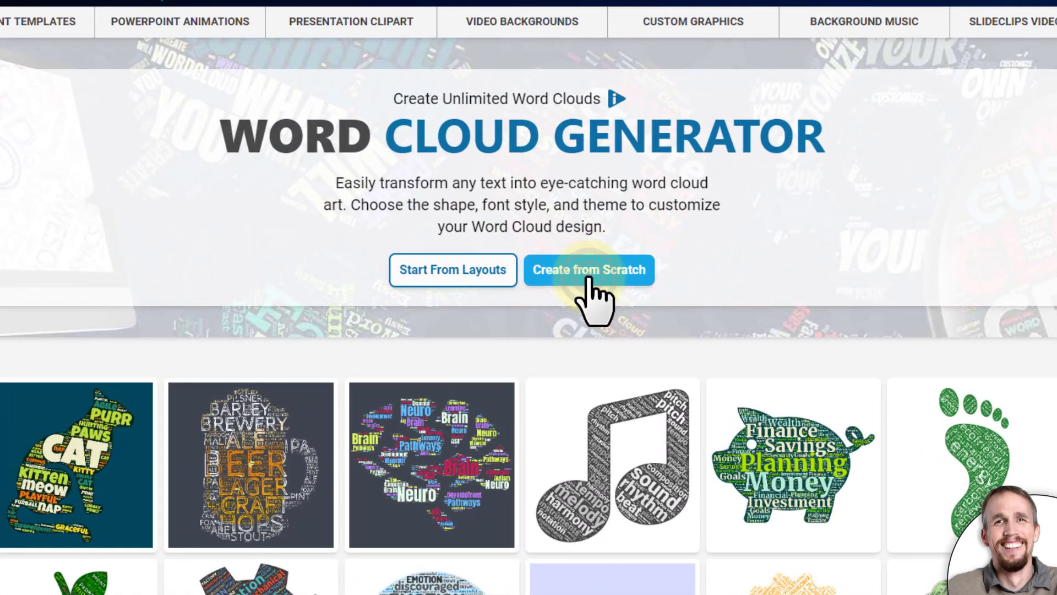
{"action": "left_click", "coordinate": [575, 278]}
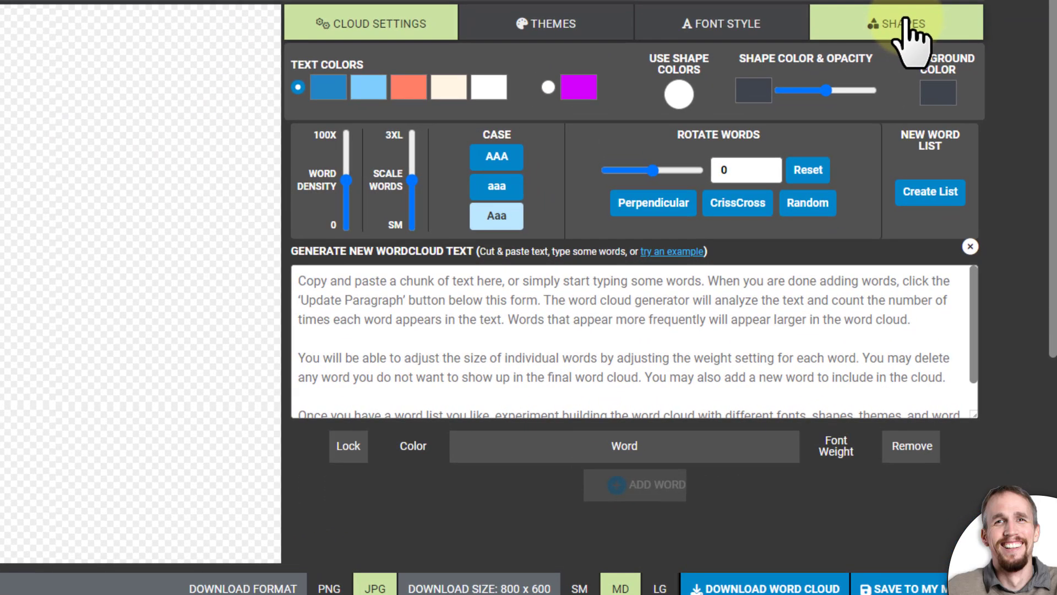
- Browse the shape library and choose the carrot as the word cloud's shape
{"action": "left_click", "coordinate": [906, 24]}
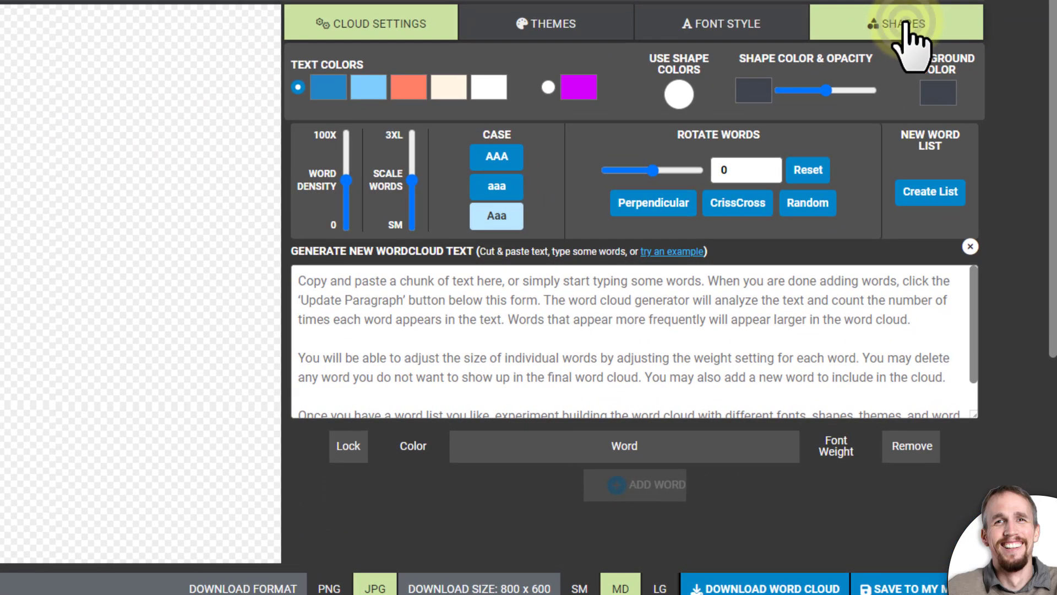
{"action": "left_click_drag", "start_coordinate": [978, 161], "coordinate": [1015, 248]}
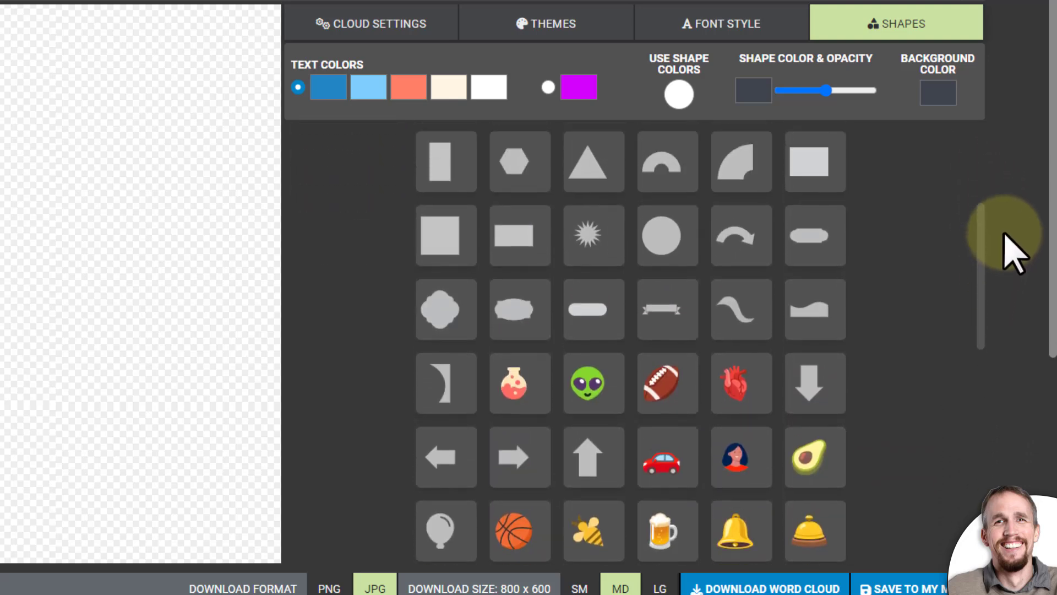
{"action": "left_click", "coordinate": [656, 248]}
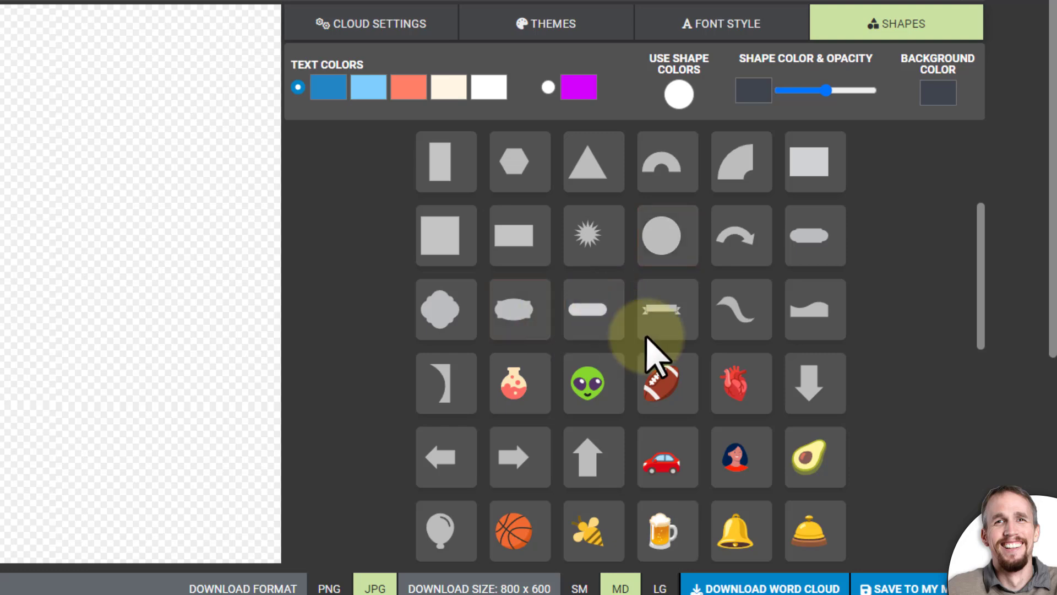
{"action": "left_click_drag", "start_coordinate": [986, 259], "coordinate": [986, 294]}
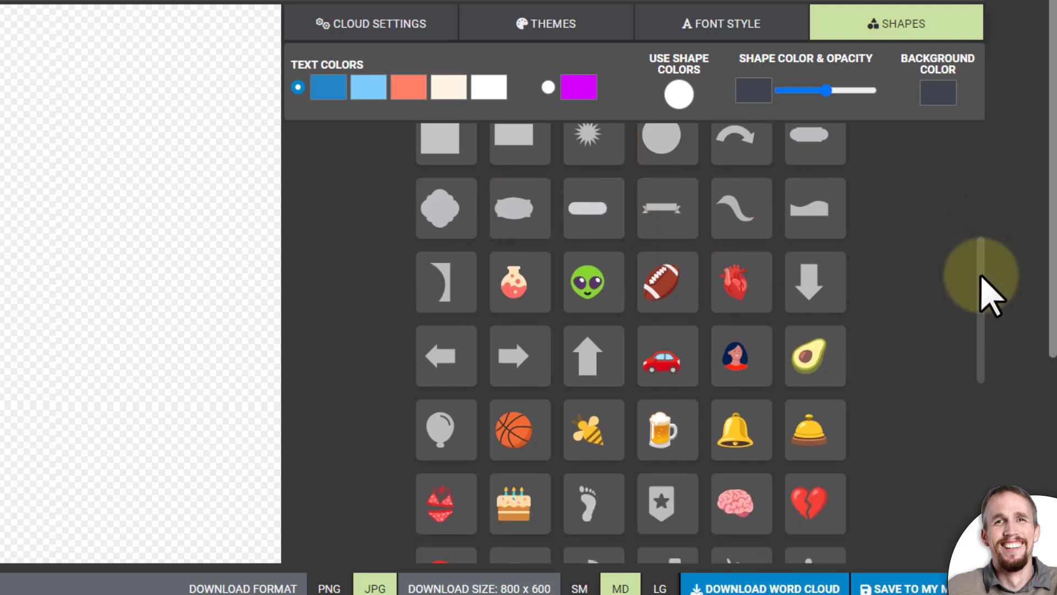
{"action": "left_click", "coordinate": [737, 366]}
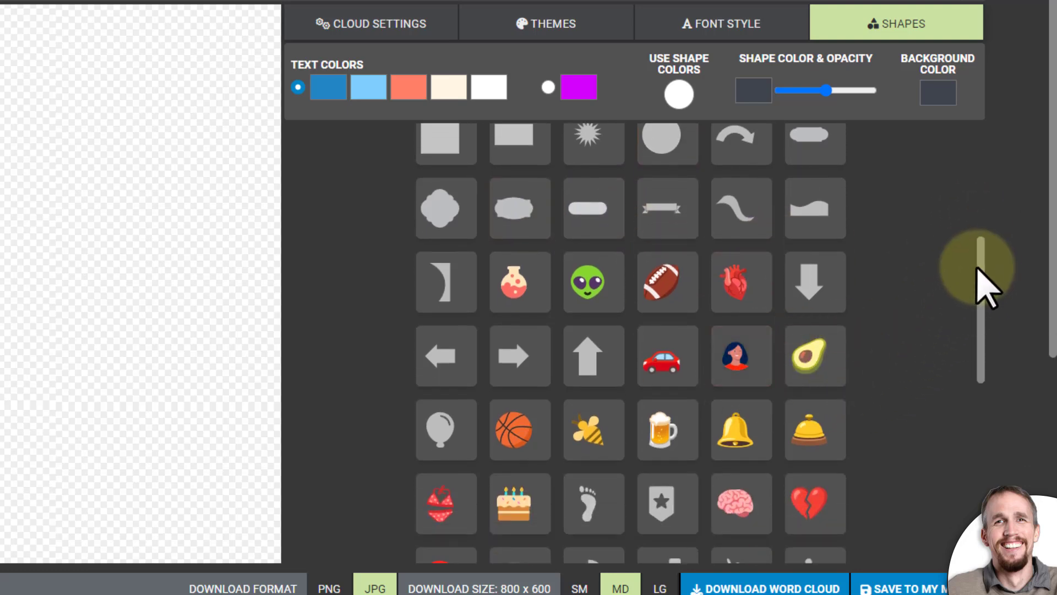
{"action": "left_click_drag", "start_coordinate": [980, 283], "coordinate": [1000, 369]}
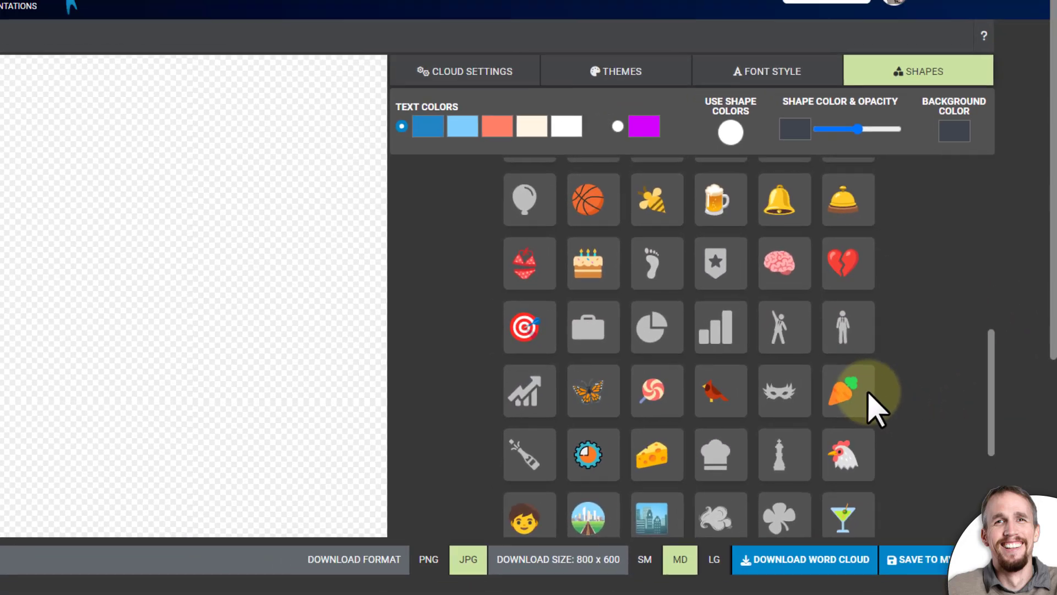
{"action": "left_click", "coordinate": [810, 394]}
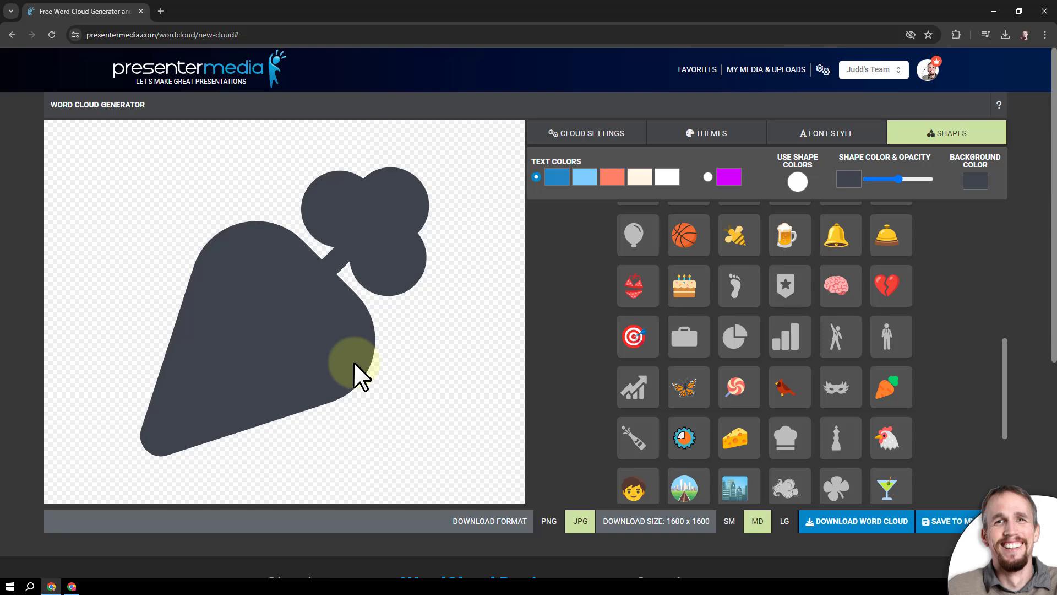
- Switch to ChatGPT and submit the prompt "Give me fifteen keywords related to a carrot, separate words by commas"
{"action": "left_click", "coordinate": [65, 588]}
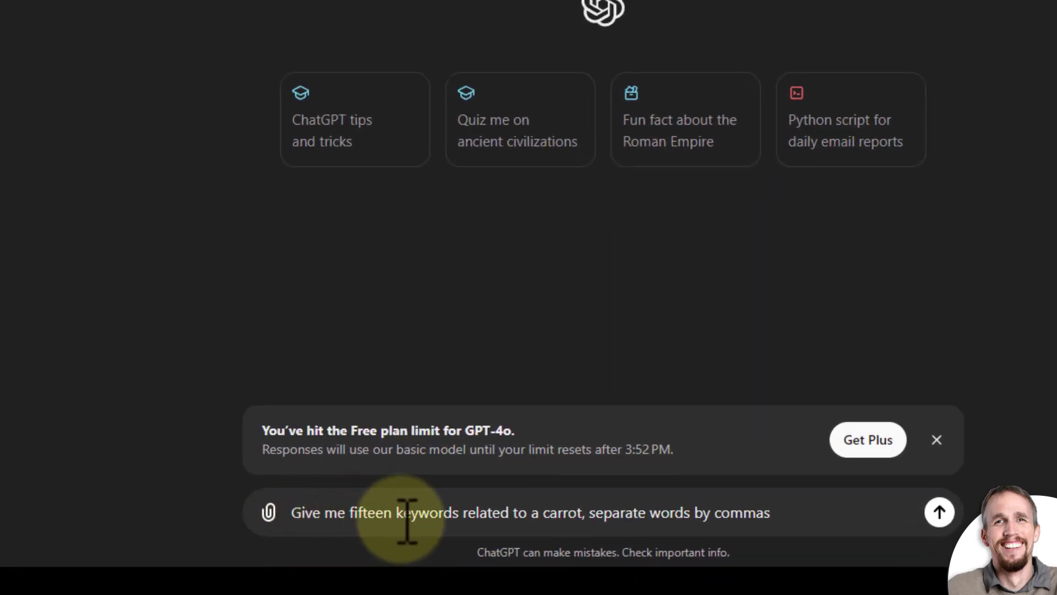
{"action": "left_click", "coordinate": [811, 515]}
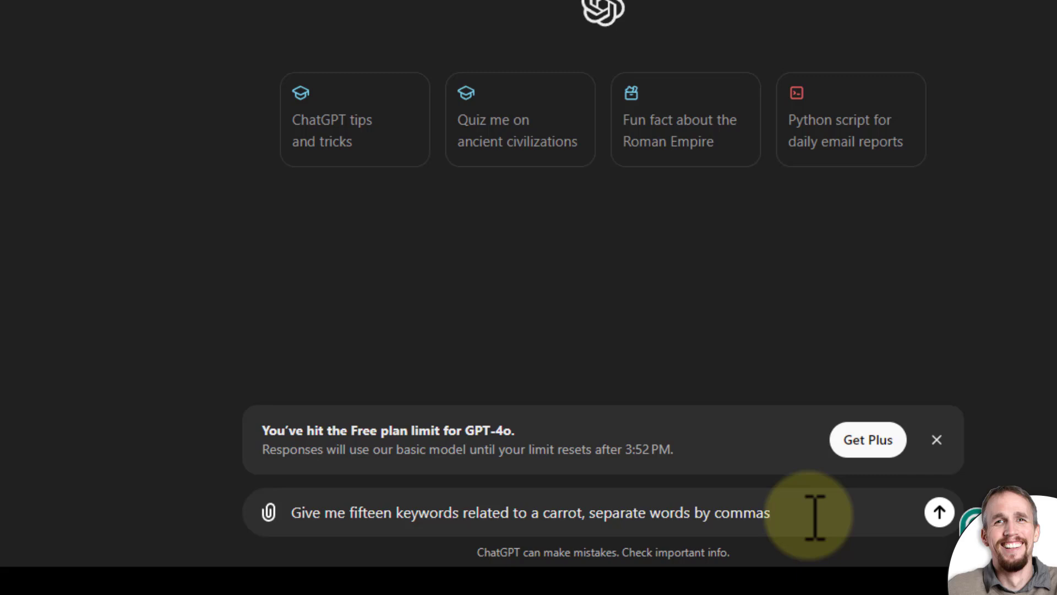
{"action": "left_click", "coordinate": [940, 512]}
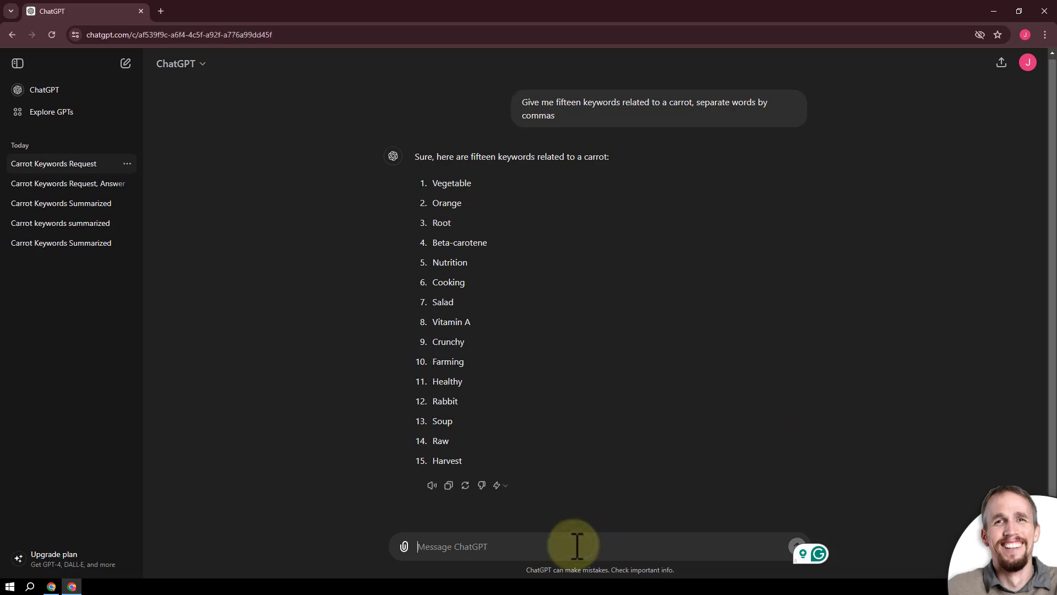
- Send the follow-up request "remove numbers" for the carrot keyword list
{"action": "type", "text": "remove nu"}
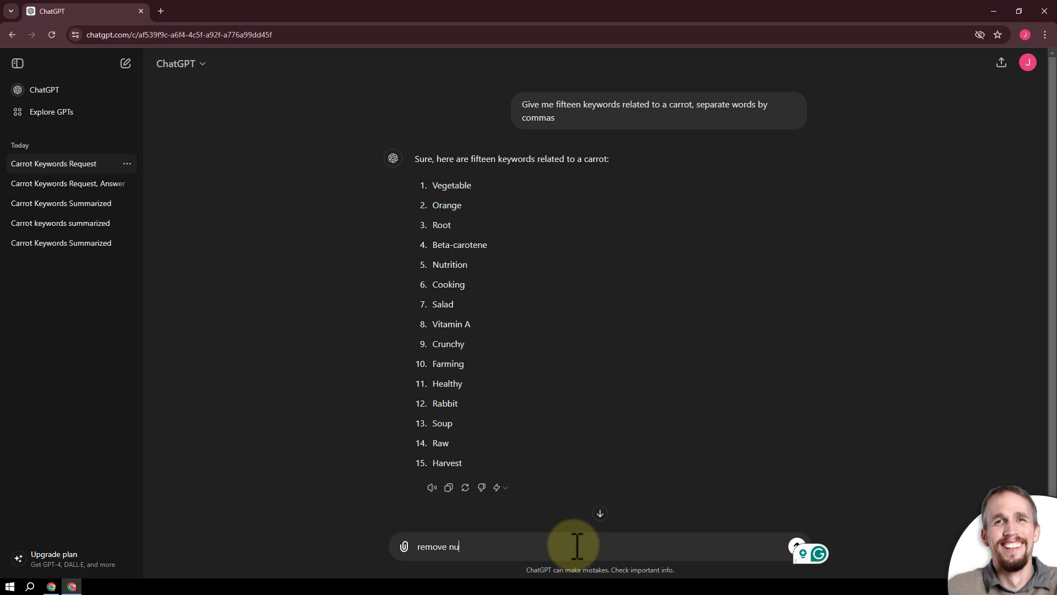
{"action": "type", "text": "mbers"}
{"action": "key", "text": "Return"}
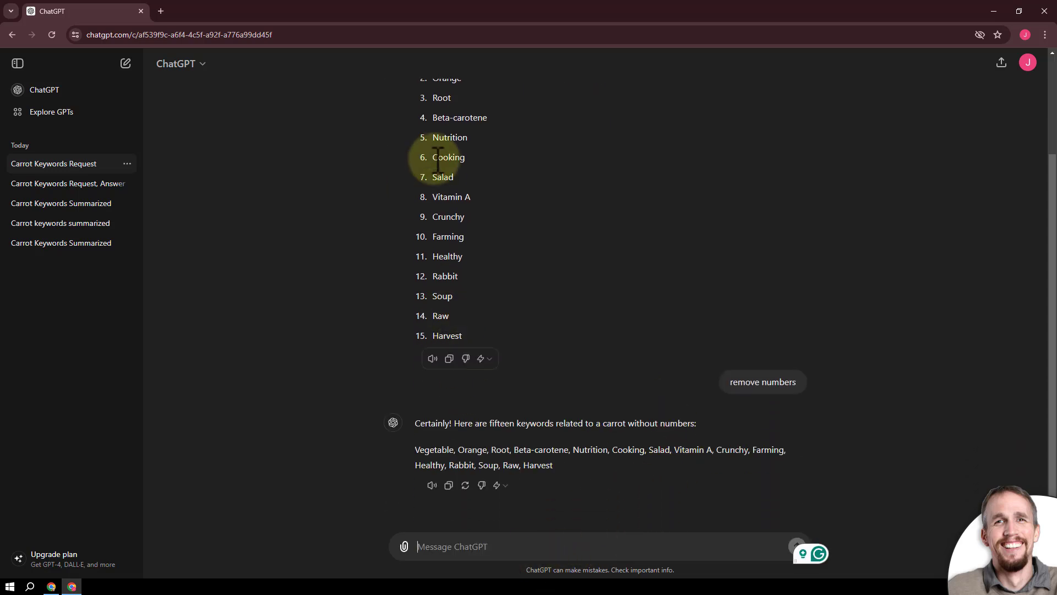
- Send the follow-up request "remove commas" for the unnumbered keyword list
{"action": "left_click", "coordinate": [468, 546]}
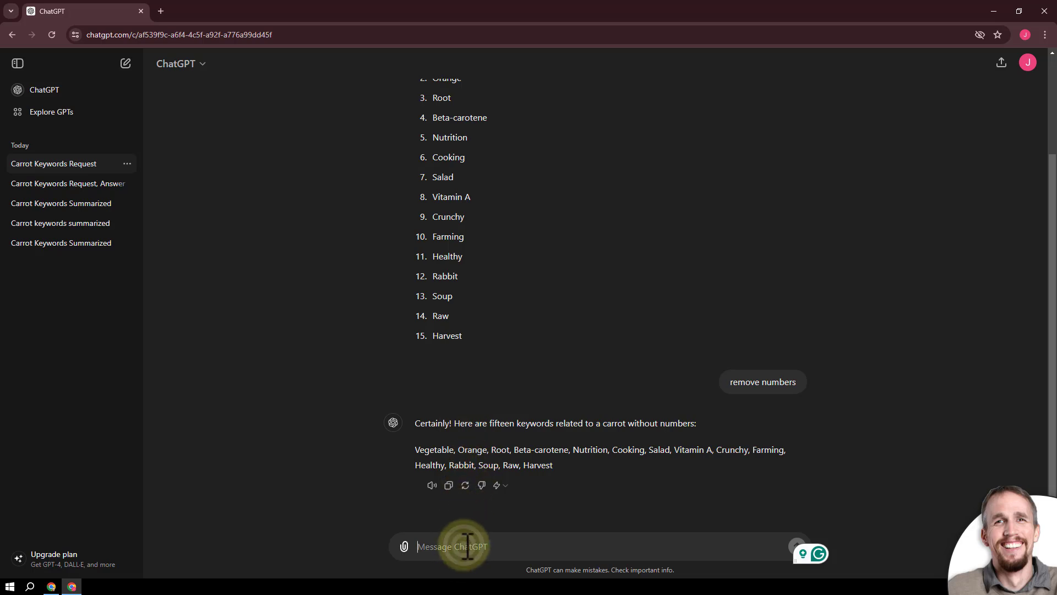
{"action": "type", "text": "remove commas"}
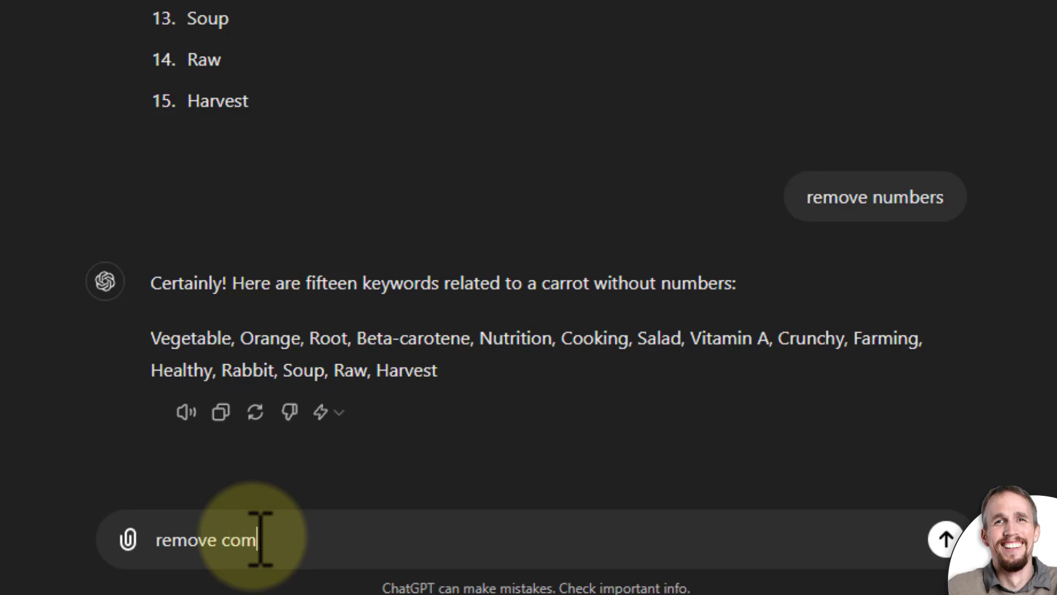
{"action": "key", "text": "Return"}
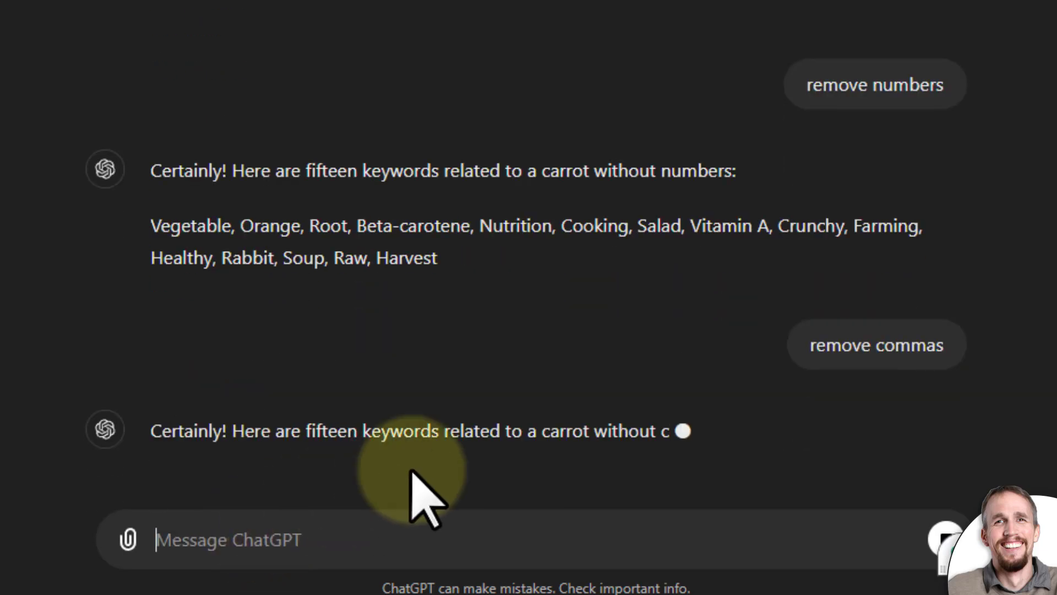
{"action": "scroll", "coordinate": [567, 401], "scroll_direction": "down", "scroll_amount": 1}
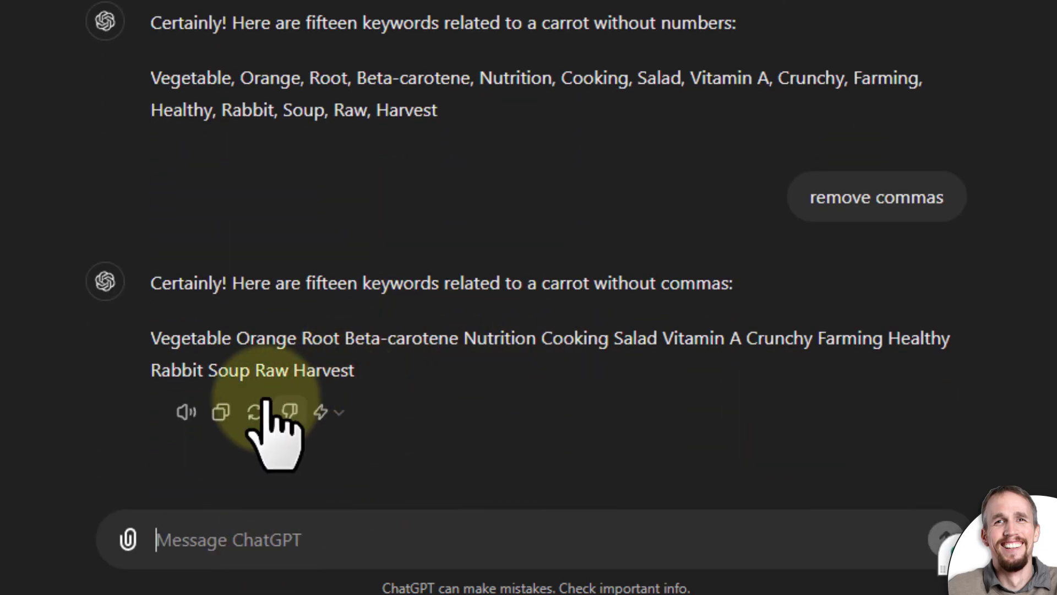
- Copy the comma-free keyword reply and paste it as the new word cloud text in PresenterMedia's Word Cloud Generator
{"action": "left_click", "coordinate": [254, 423]}
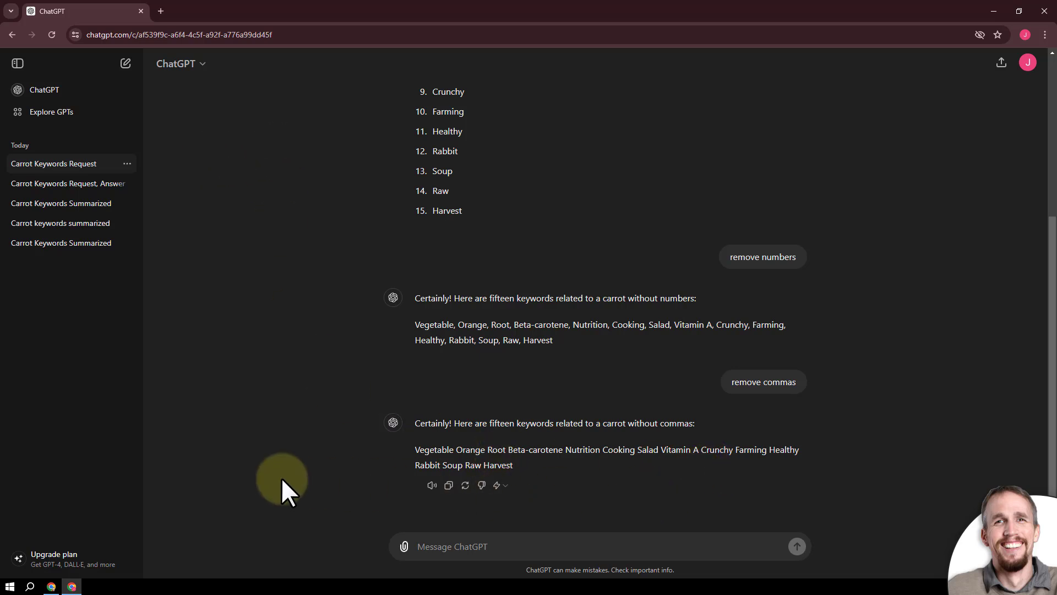
{"action": "left_click", "coordinate": [51, 586]}
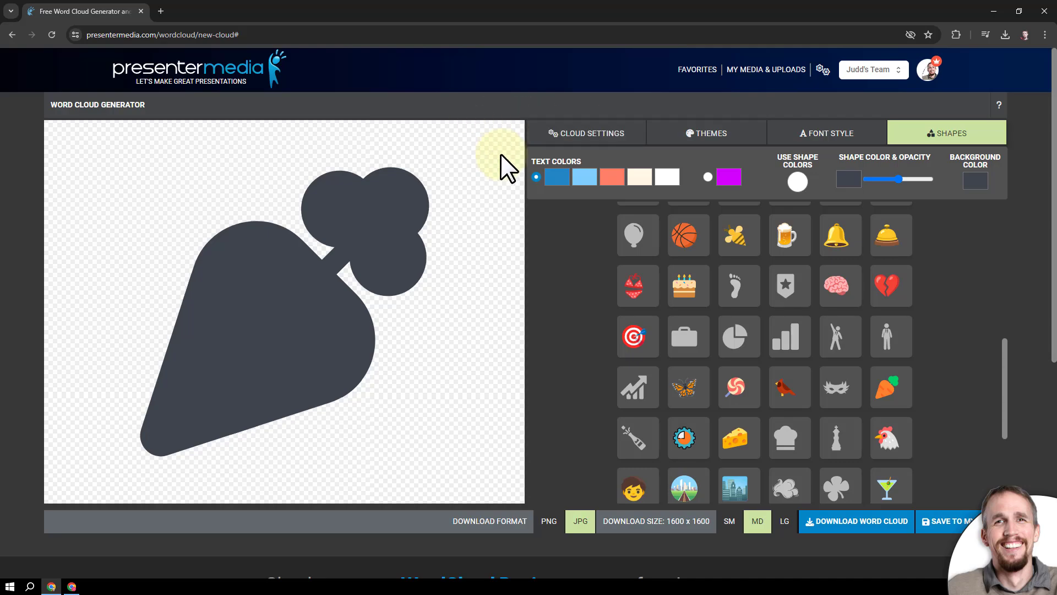
{"action": "left_click", "coordinate": [565, 135]}
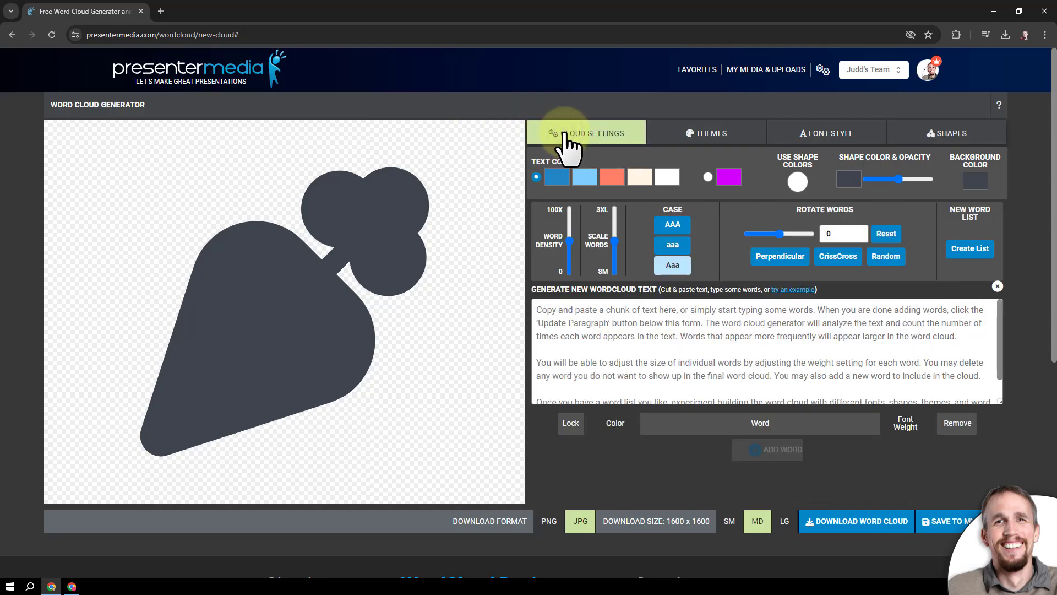
{"action": "left_click", "coordinate": [662, 345]}
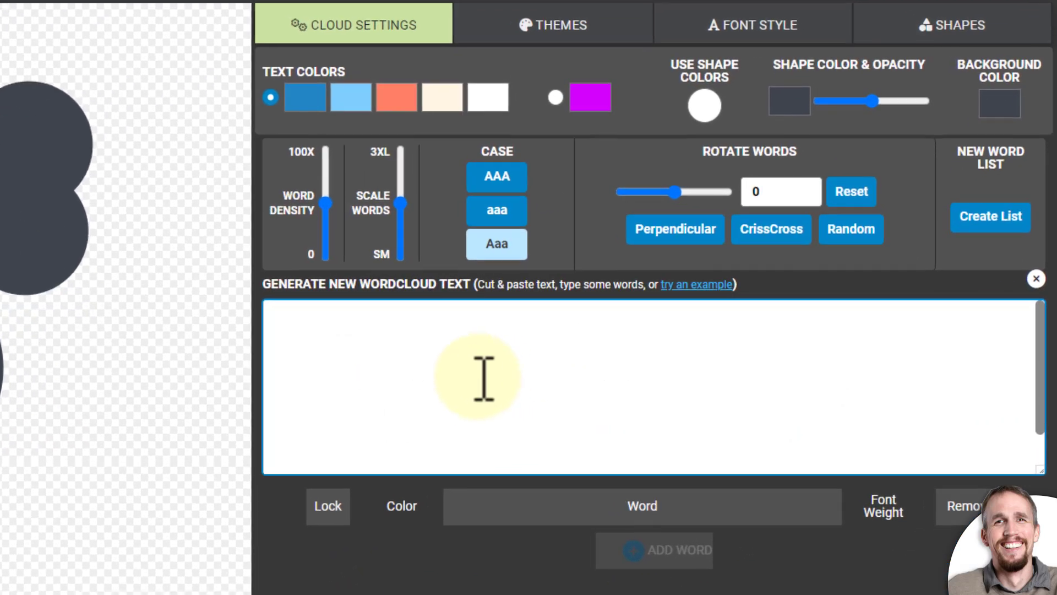
{"action": "key", "text": "ctrl+v"}
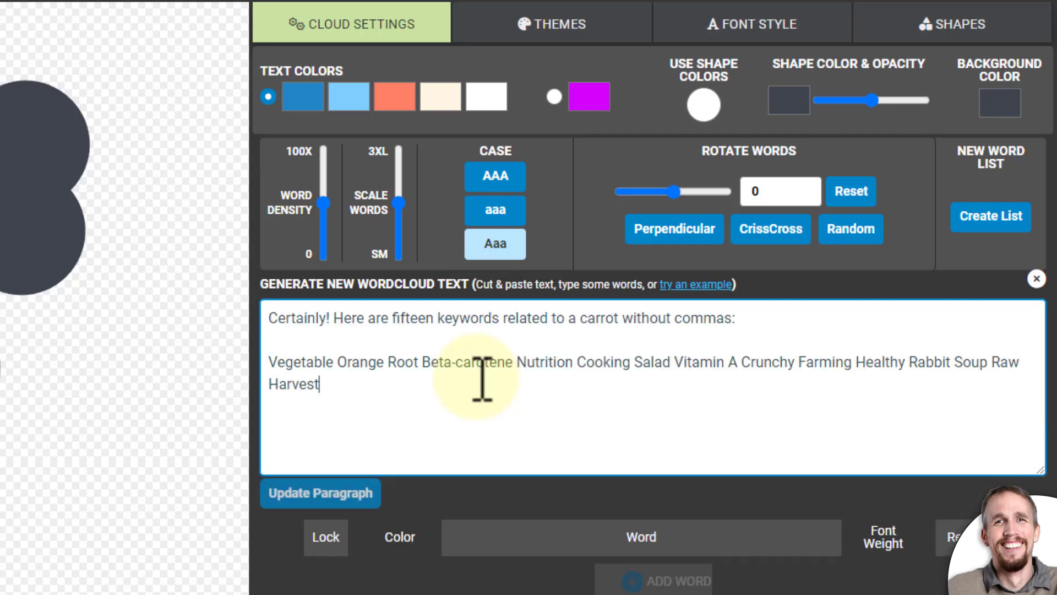
- Delete the introductory sentence above the pasted keywords and update the paragraph to generate the word cloud
{"action": "left_click_drag", "start_coordinate": [272, 364], "coordinate": [253, 331]}
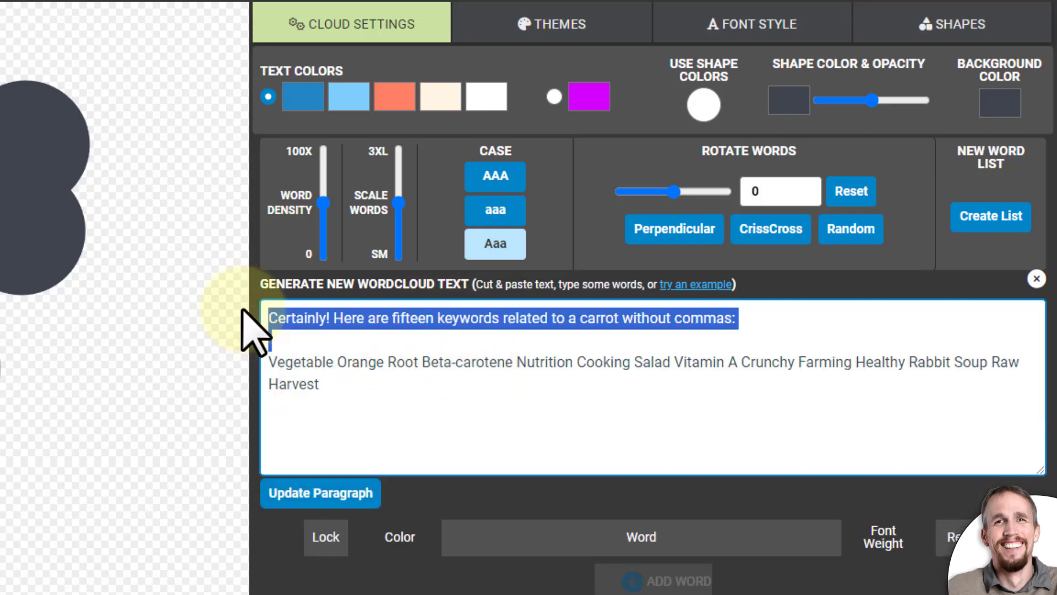
{"action": "key", "text": "BackSpace"}
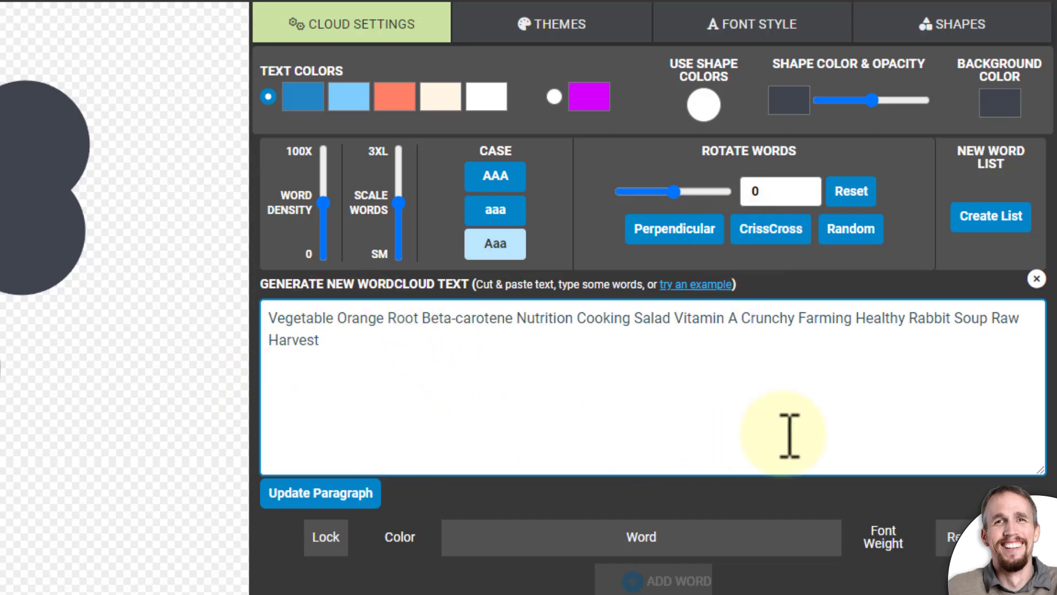
{"action": "left_click", "coordinate": [328, 498]}
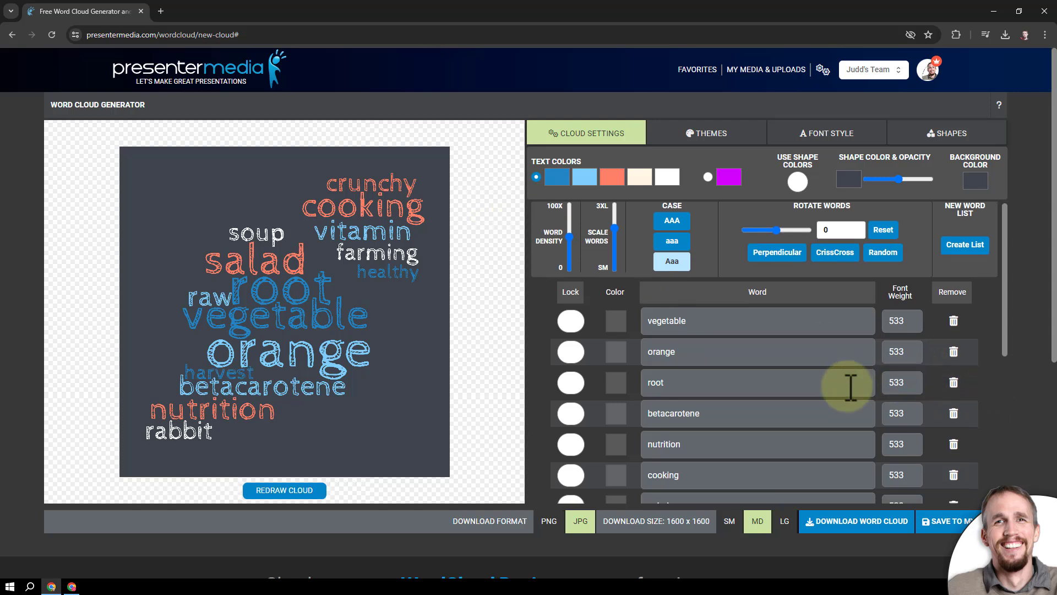
- Add a new entry to the end of the word list and name it Carrot
{"action": "scroll", "coordinate": [845, 384], "scroll_direction": "down", "scroll_amount": 5}
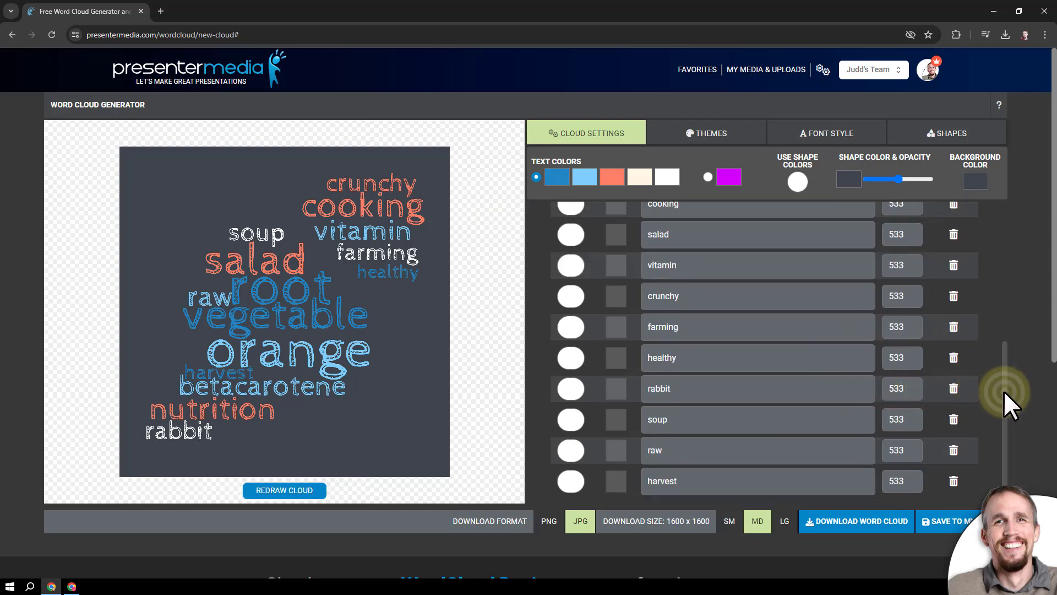
{"action": "left_click_drag", "start_coordinate": [1003, 391], "coordinate": [1028, 412]}
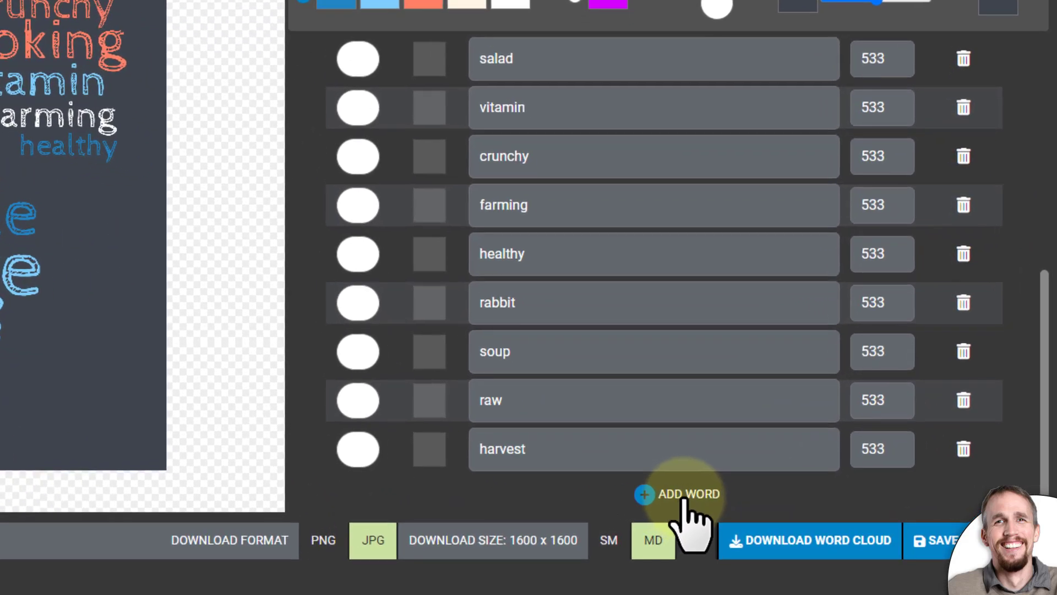
{"action": "left_click", "coordinate": [692, 495]}
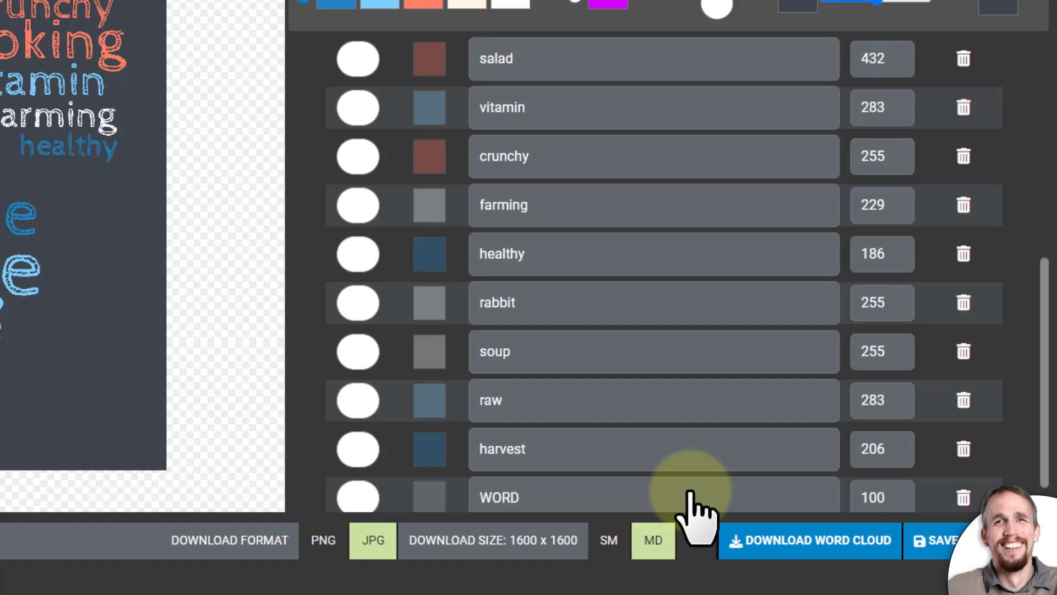
{"action": "scroll", "coordinate": [697, 468], "scroll_direction": "down", "scroll_amount": 1}
{"action": "left_click", "coordinate": [687, 453]}
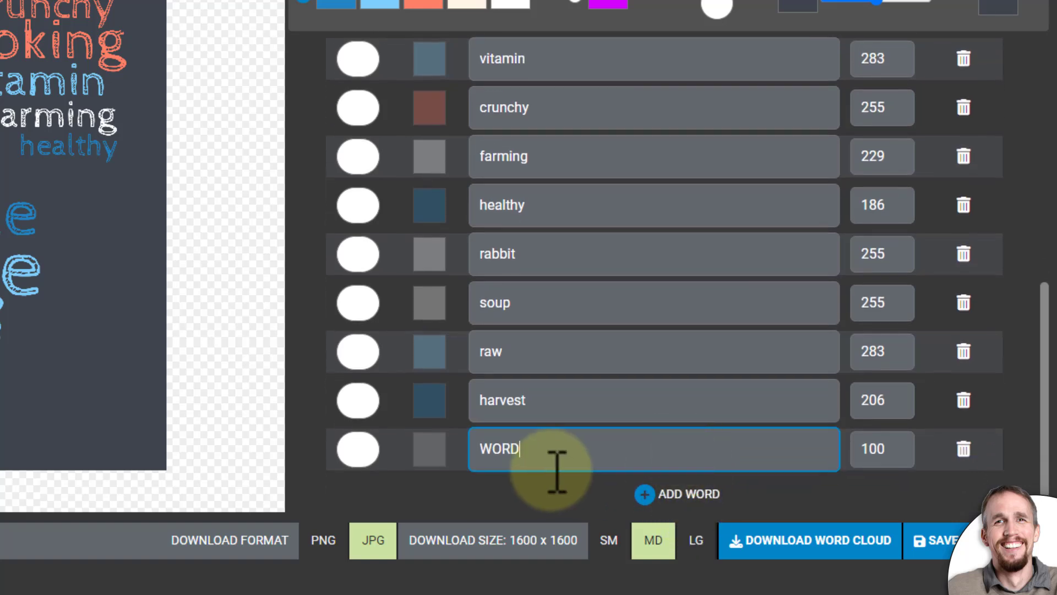
{"action": "left_click_drag", "start_coordinate": [557, 471], "coordinate": [472, 460]}
{"action": "type", "text": "Carrot"}
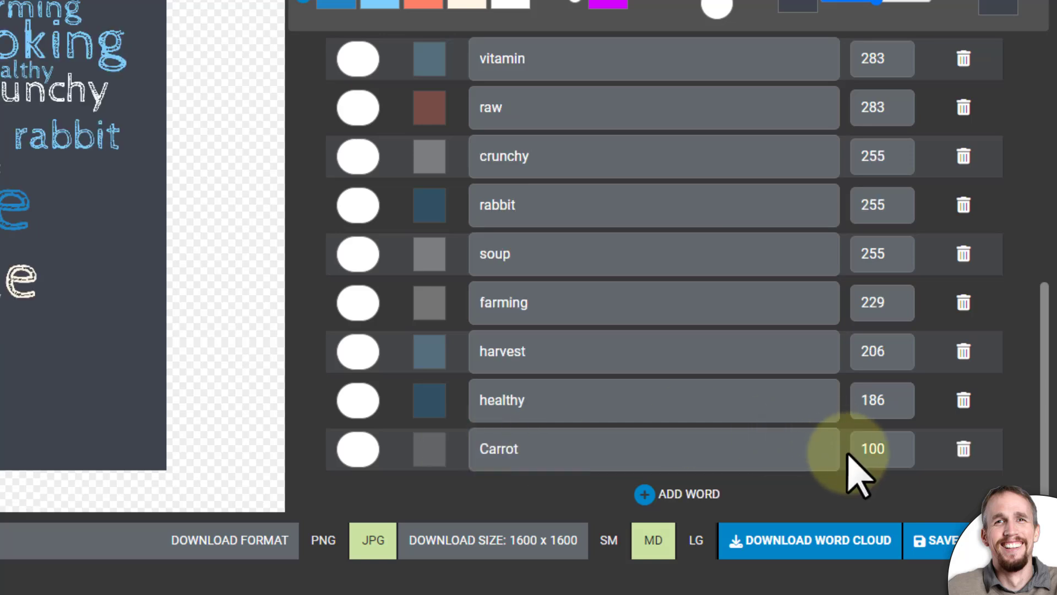
- Set the font weight of Carrot to 800 and raise the word density to 100X
{"action": "left_click_drag", "start_coordinate": [883, 453], "coordinate": [860, 455]}
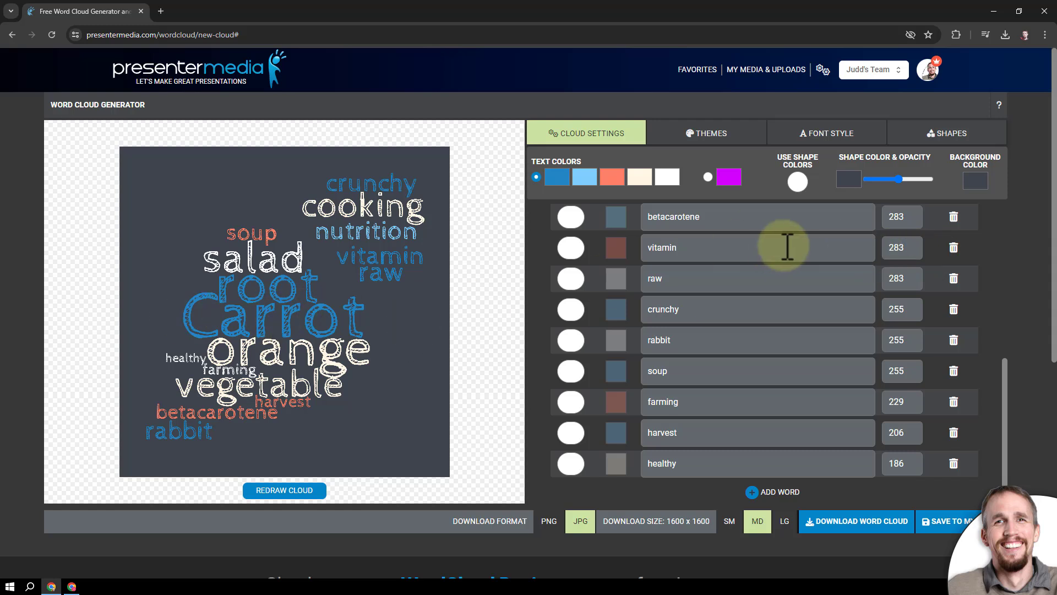
{"action": "left_click_drag", "start_coordinate": [1008, 430], "coordinate": [1011, 226]}
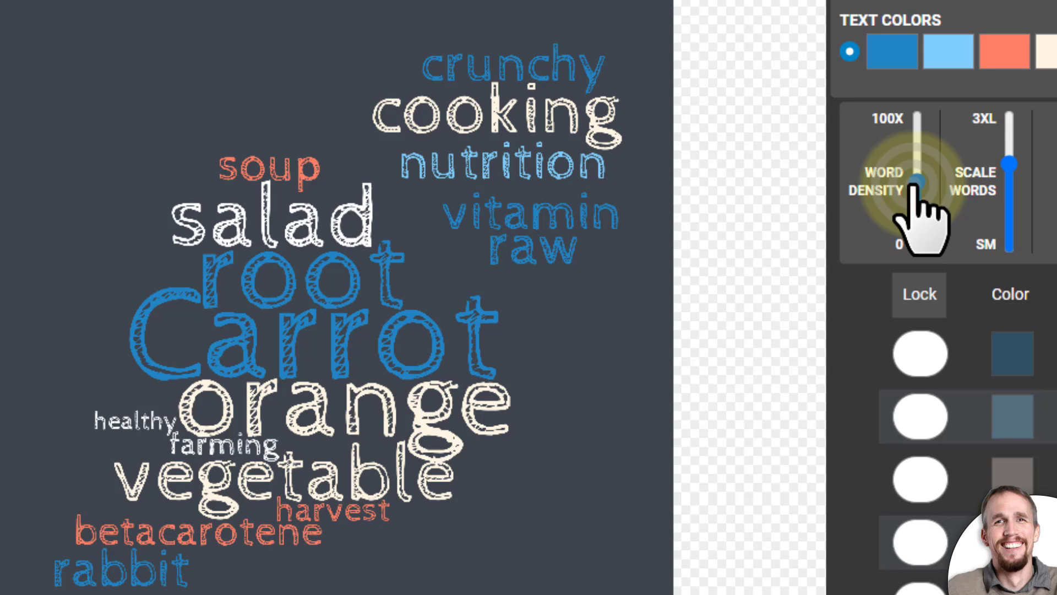
{"action": "left_click_drag", "start_coordinate": [913, 183], "coordinate": [914, 118]}
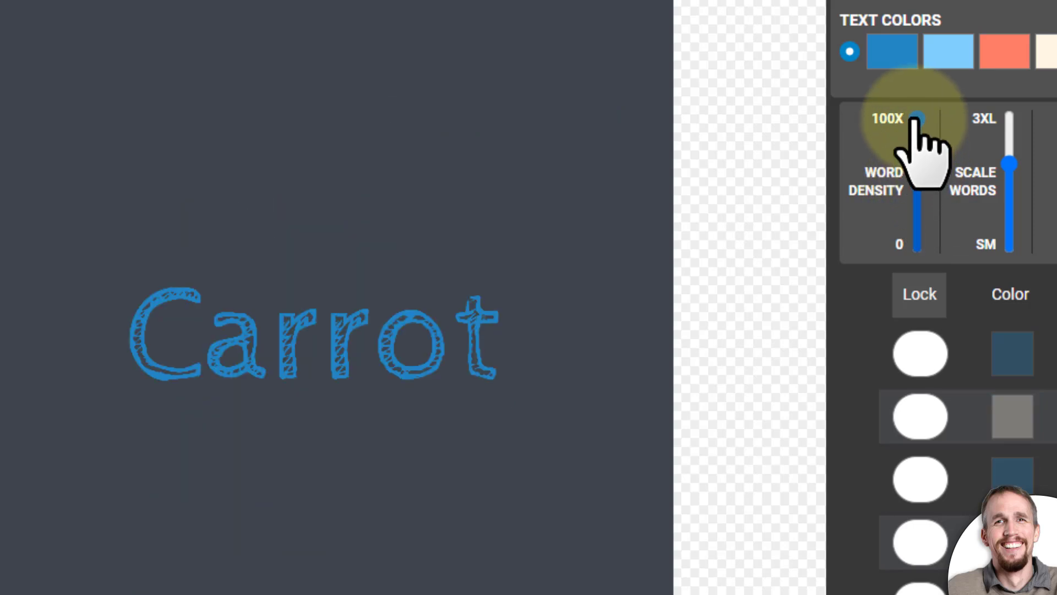
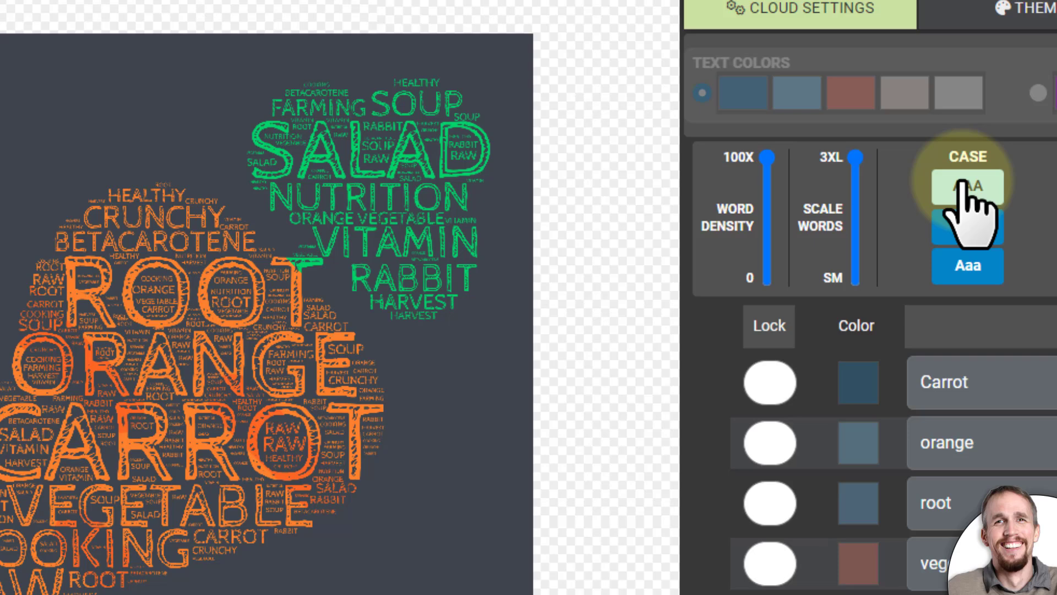
- Lock the word Carrot in place and rotate the remaining words to 22
{"action": "left_click", "coordinate": [782, 383]}
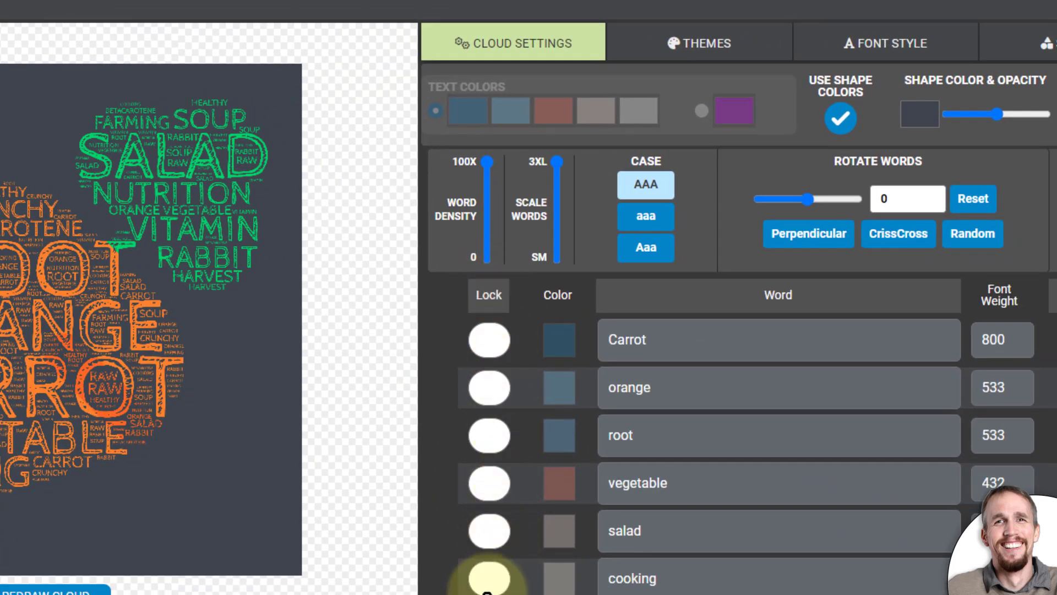
{"action": "left_click", "coordinate": [489, 340]}
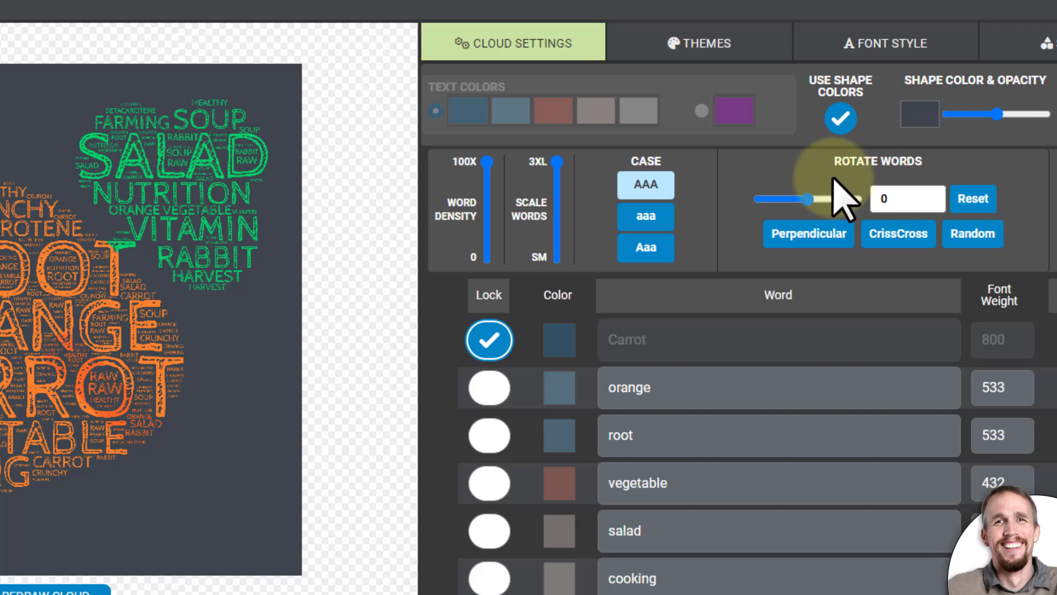
{"action": "left_click", "coordinate": [815, 199]}
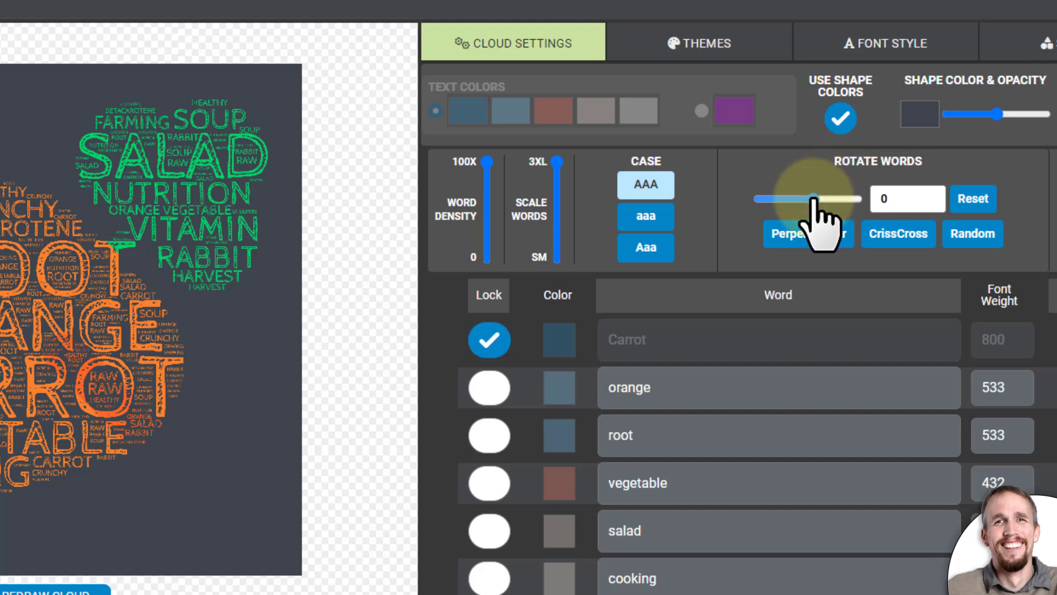
{"action": "left_click_drag", "start_coordinate": [816, 197], "coordinate": [803, 169]}
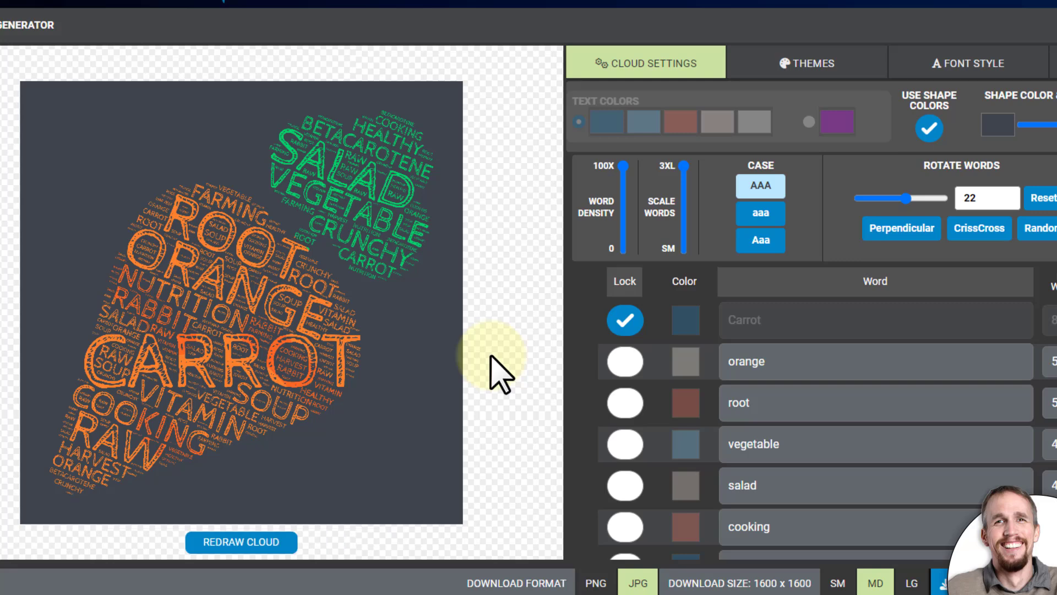
- Lock the word orange as well and set the rotation of the unlocked words to -13
{"action": "left_click", "coordinate": [628, 367]}
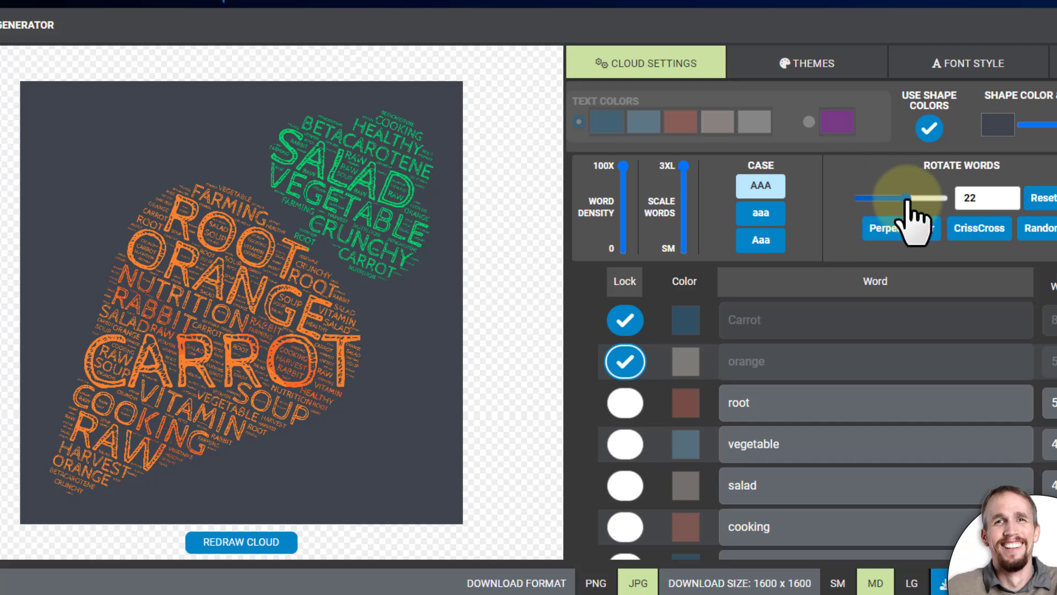
{"action": "left_click_drag", "start_coordinate": [907, 201], "coordinate": [897, 199]}
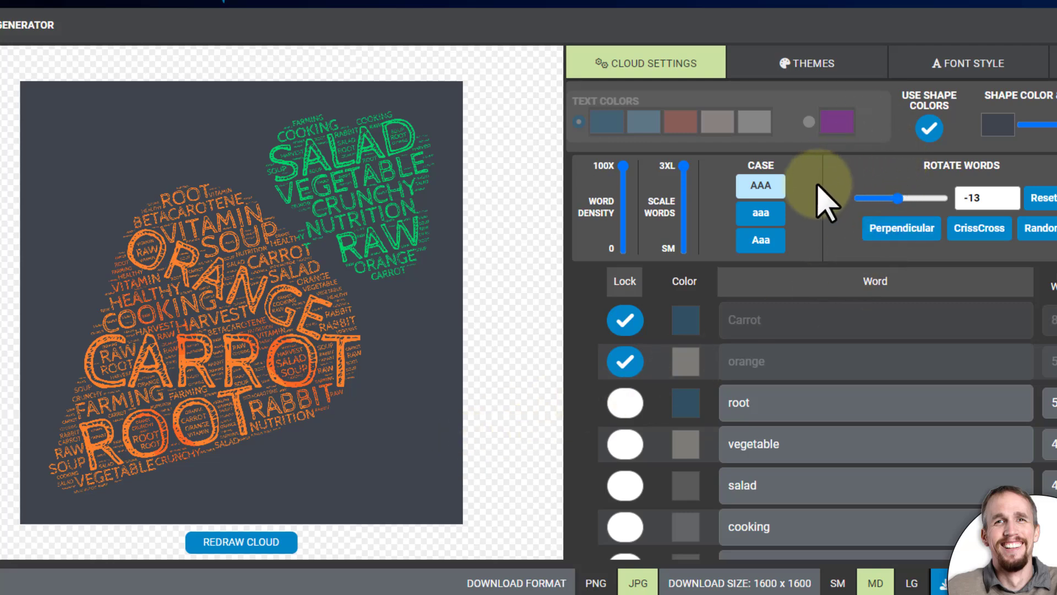
- Lock the word root and scale the remaining words down to SM
{"action": "left_click", "coordinate": [628, 403]}
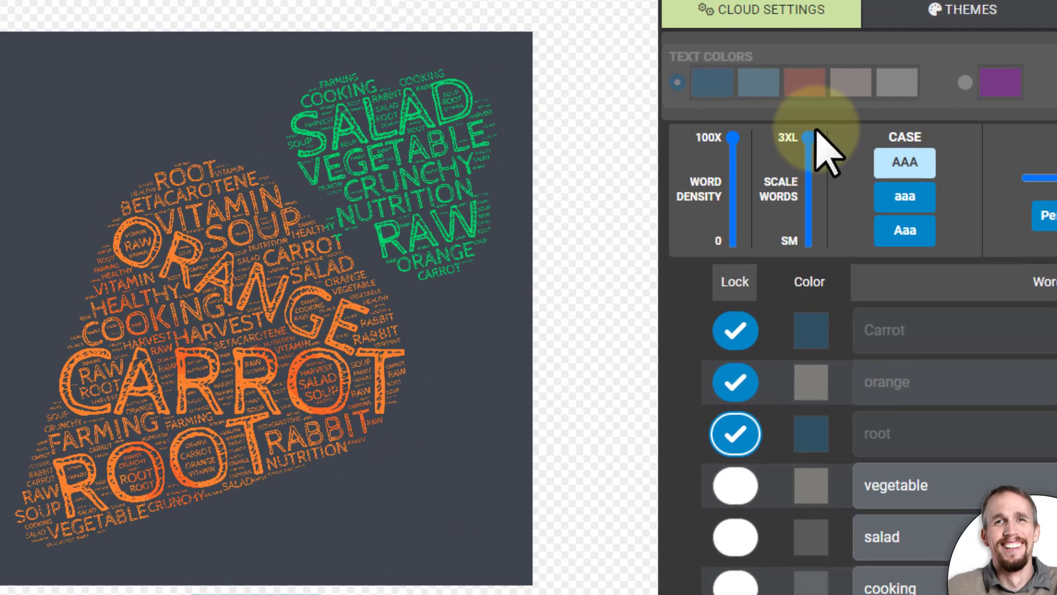
{"action": "left_click_drag", "start_coordinate": [810, 136], "coordinate": [816, 232]}
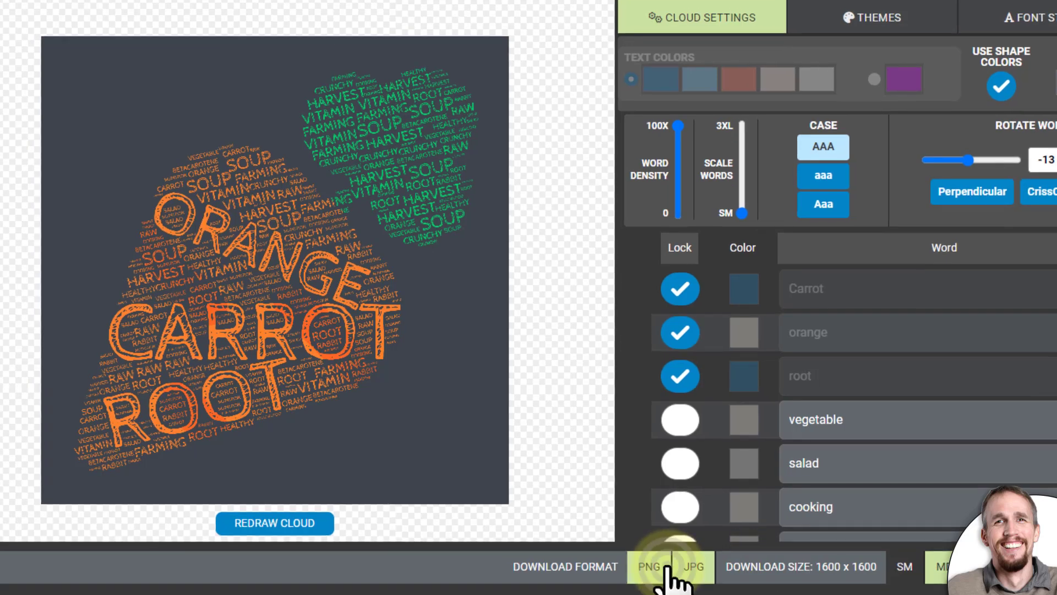
- Compare the PNG and JPG download formats, keep PNG, and set the download size to LG, 3200 x 3200
{"action": "left_click", "coordinate": [667, 568]}
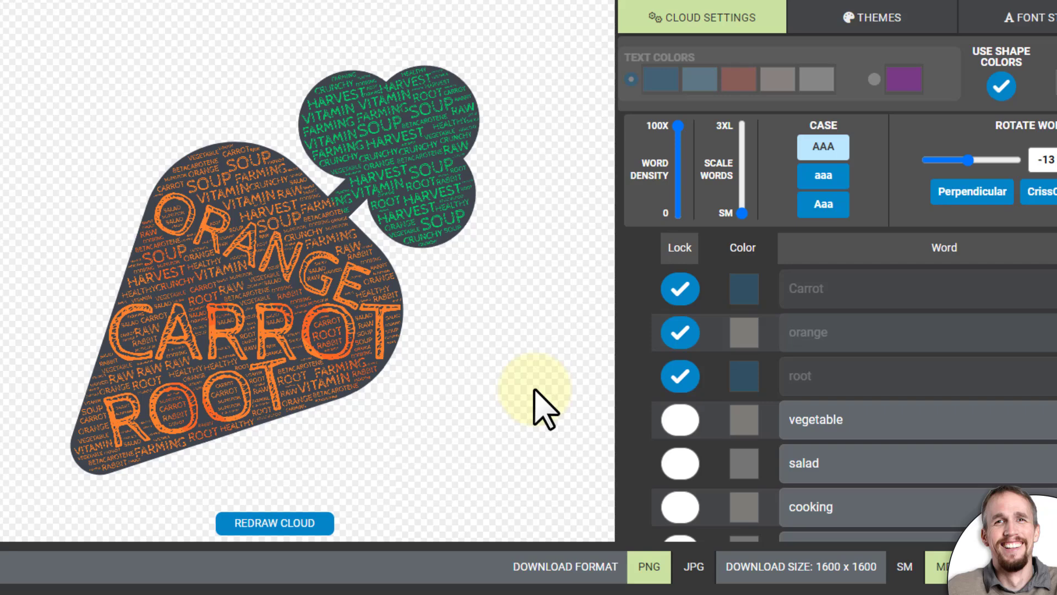
{"action": "left_click", "coordinate": [697, 572]}
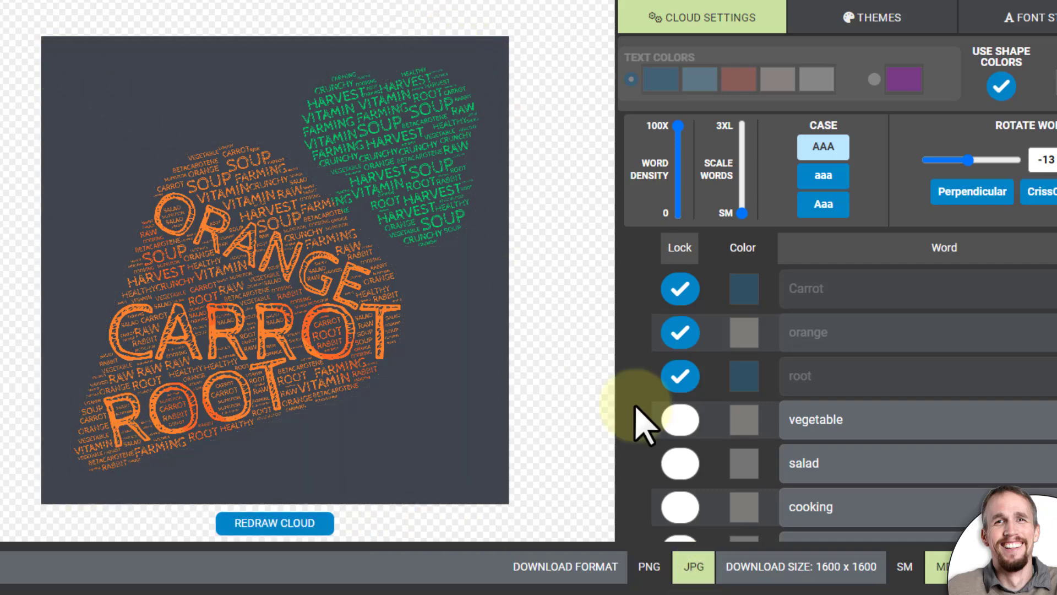
{"action": "left_click", "coordinate": [652, 567]}
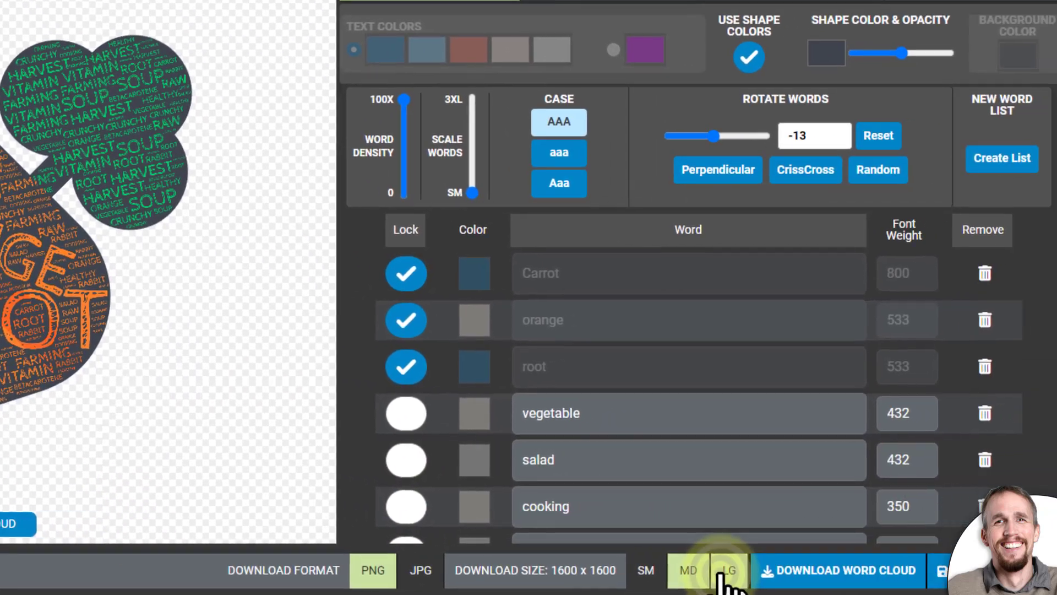
{"action": "left_click", "coordinate": [983, 566]}
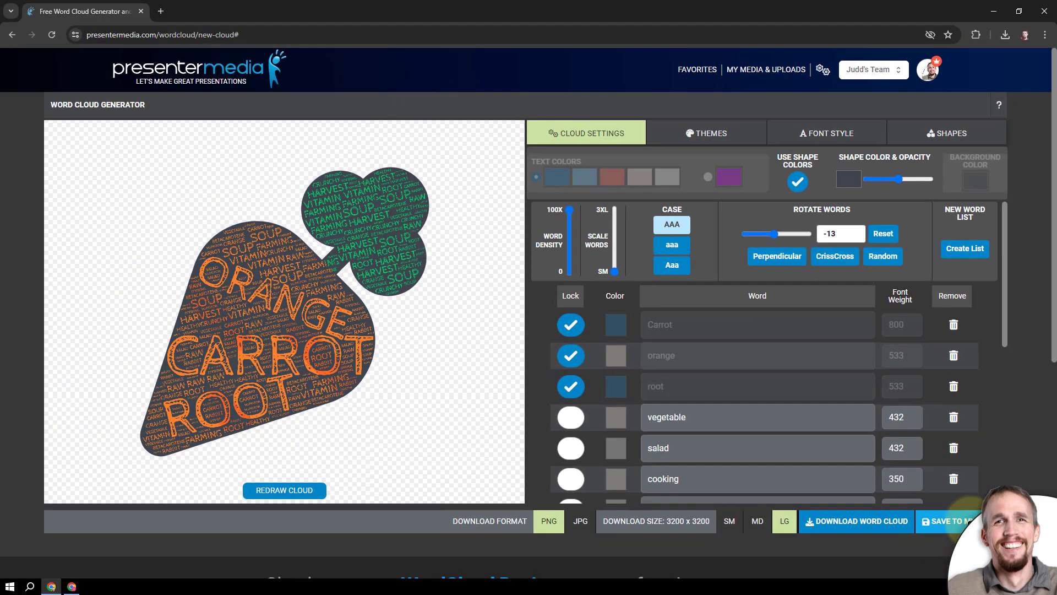
- Save the word cloud to My Media as Carrot Wordcloud and close the save dialog
{"action": "left_click", "coordinate": [934, 563]}
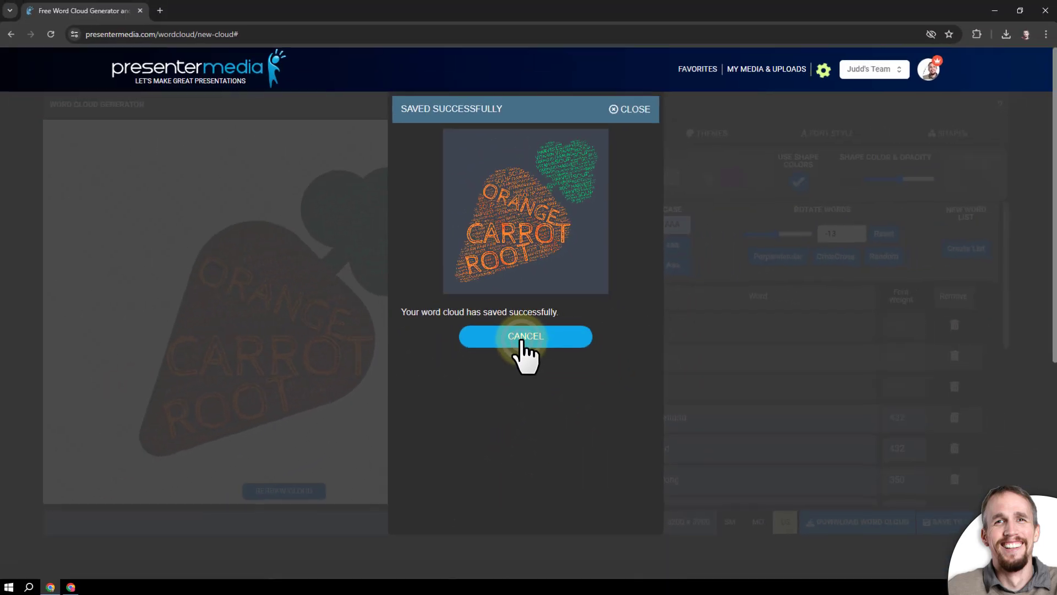
{"action": "left_click", "coordinate": [521, 338]}
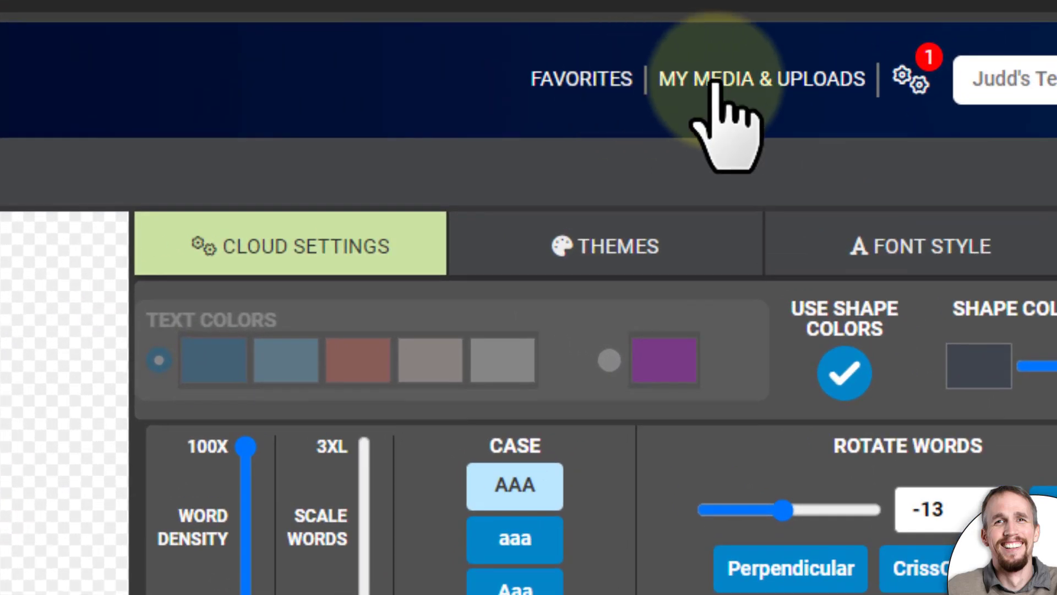
- Open the saved media list and reload the carrot word cloud for editing with Redo
{"action": "left_click", "coordinate": [764, 84]}
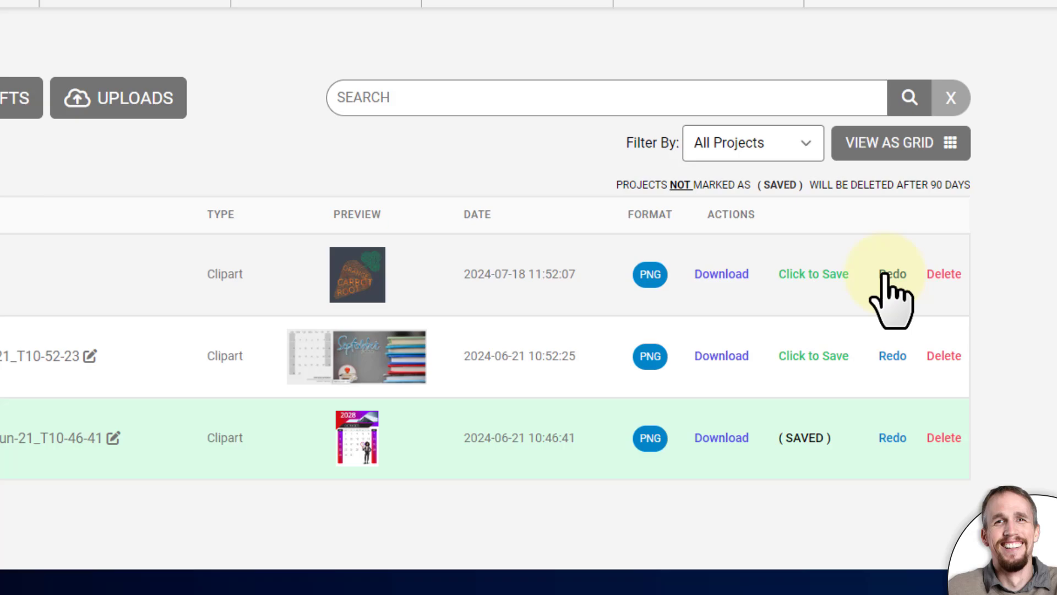
{"action": "left_click", "coordinate": [885, 274]}
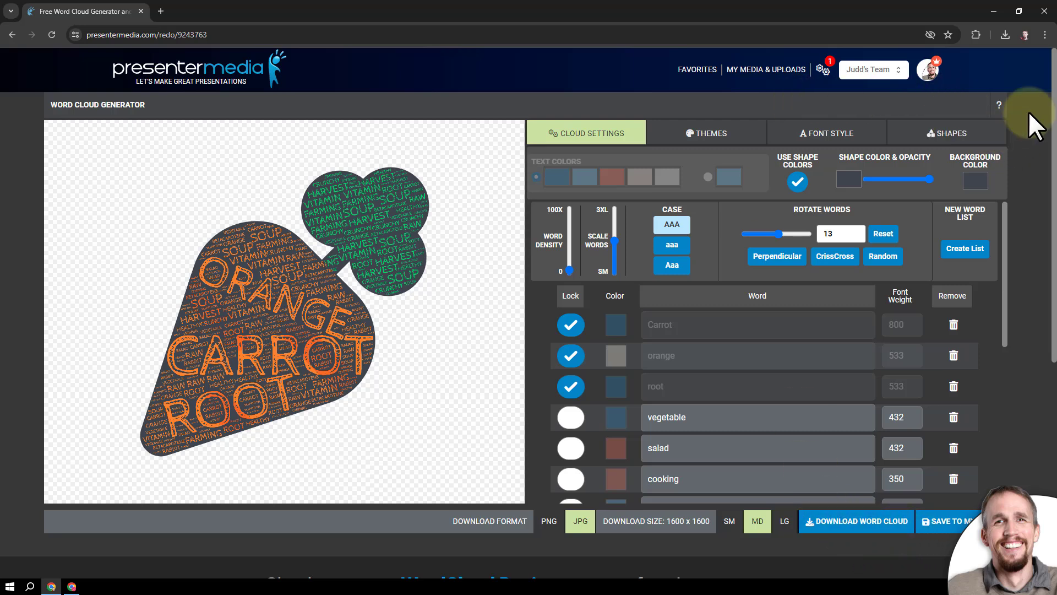
- Return to the dashboard, go to the Word Cloud Generator and create a new word cloud from scratch
{"action": "left_click", "coordinate": [240, 68]}
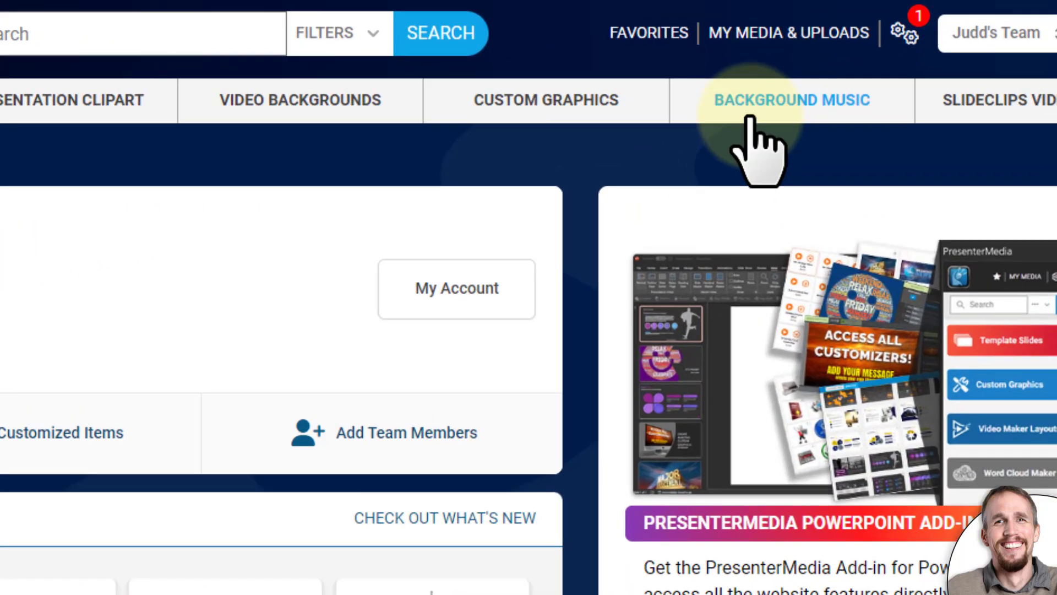
{"action": "mouse_move", "coordinate": [611, 104]}
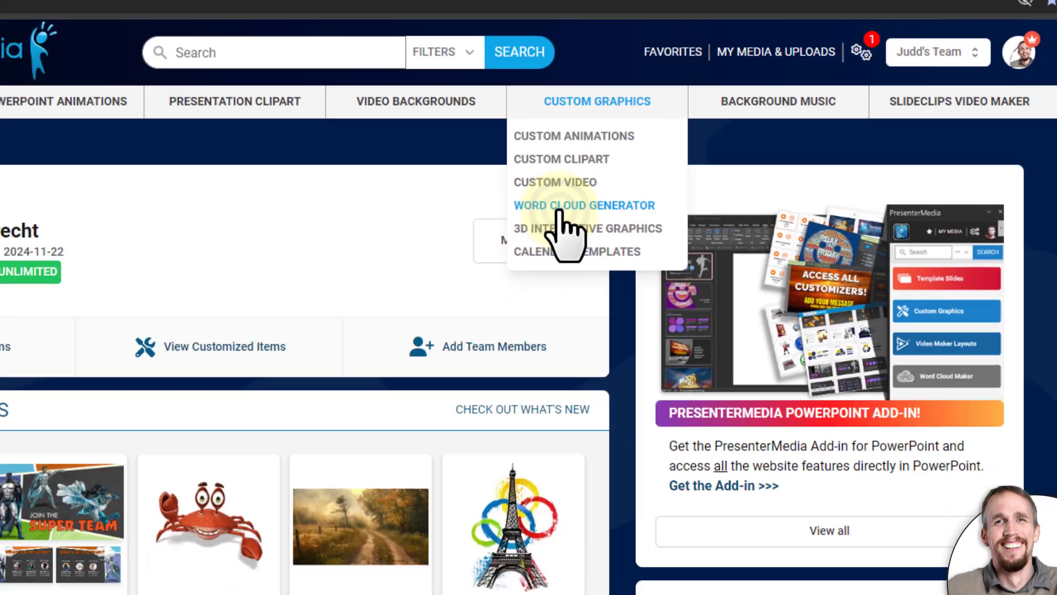
{"action": "left_click", "coordinate": [458, 260]}
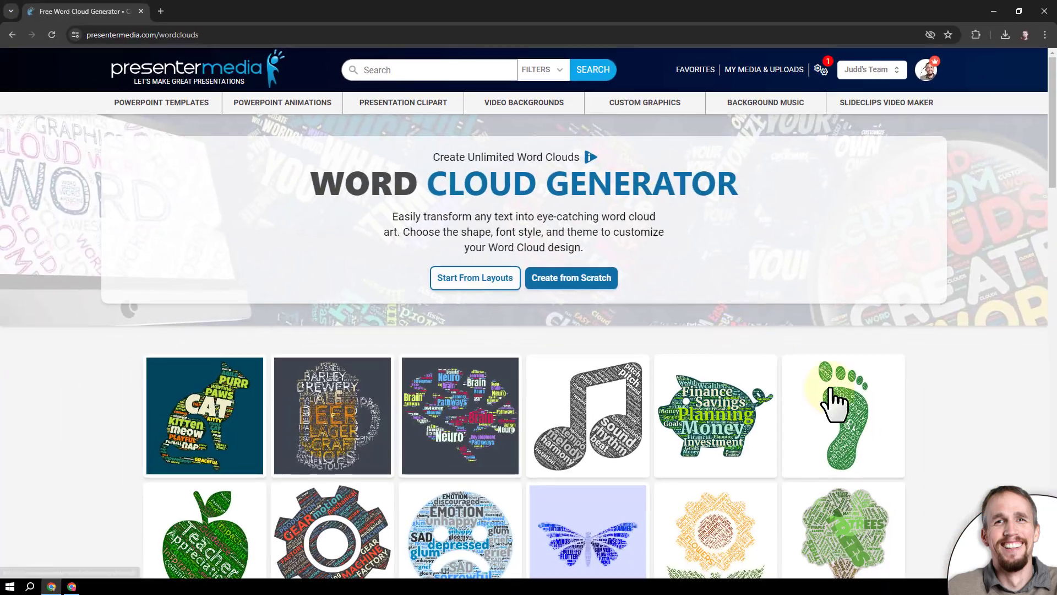
{"action": "left_click", "coordinate": [570, 278]}
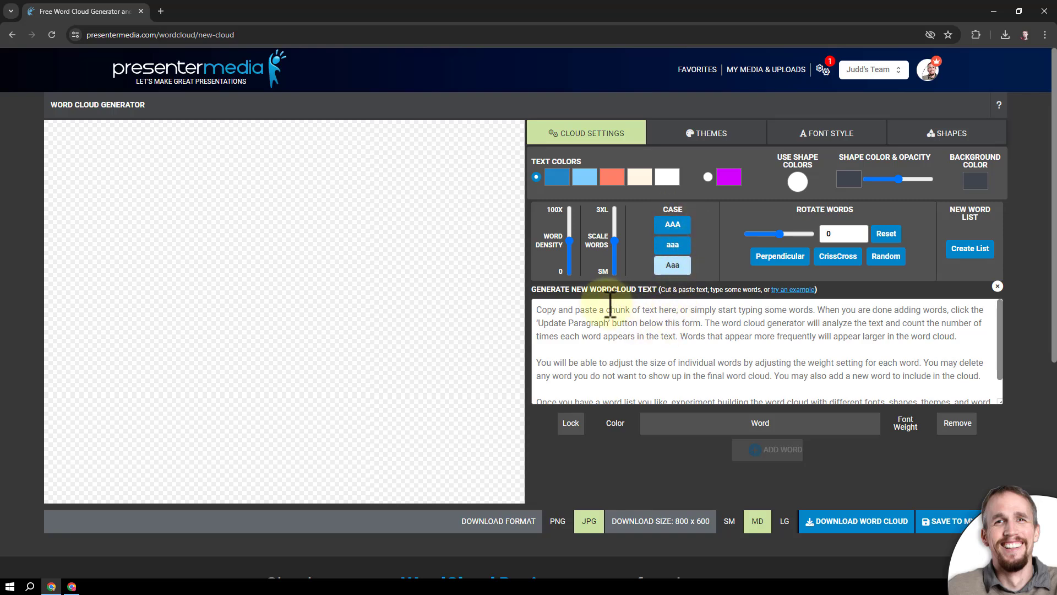
- Reopen the saved Carrot Wordcloud project from My Media for editing
{"action": "left_click", "coordinate": [774, 74]}
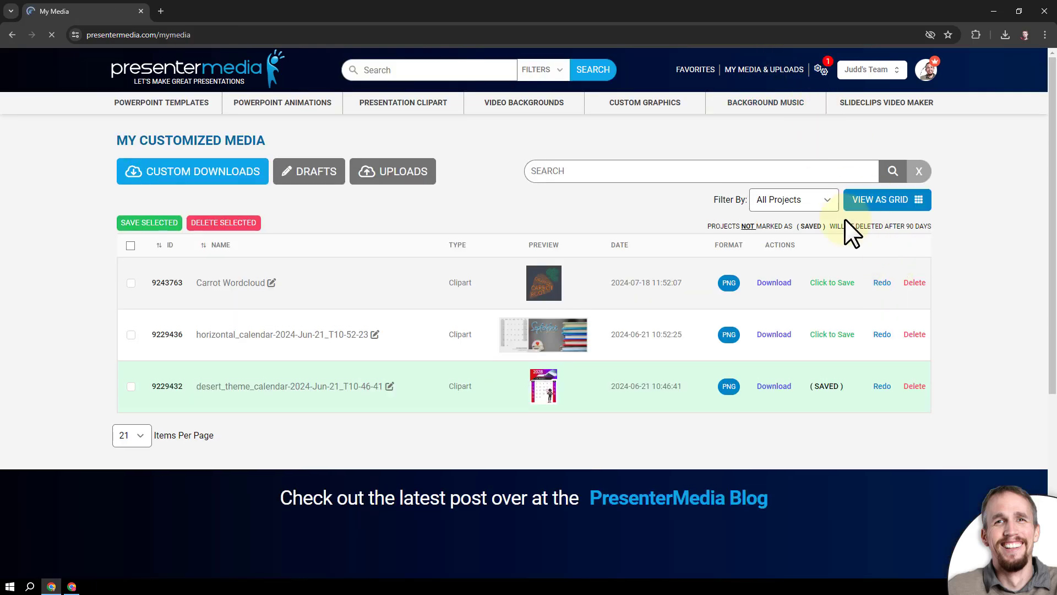
{"action": "left_click", "coordinate": [881, 282]}
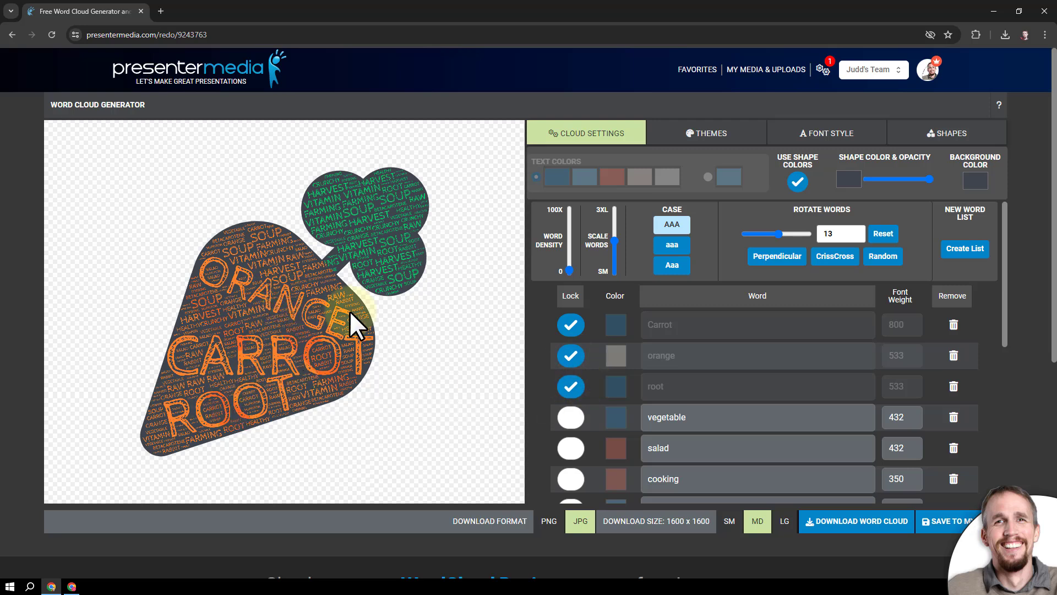
- Start another word cloud from scratch in the Word Cloud Generator and open its shape options
{"action": "left_click", "coordinate": [166, 74]}
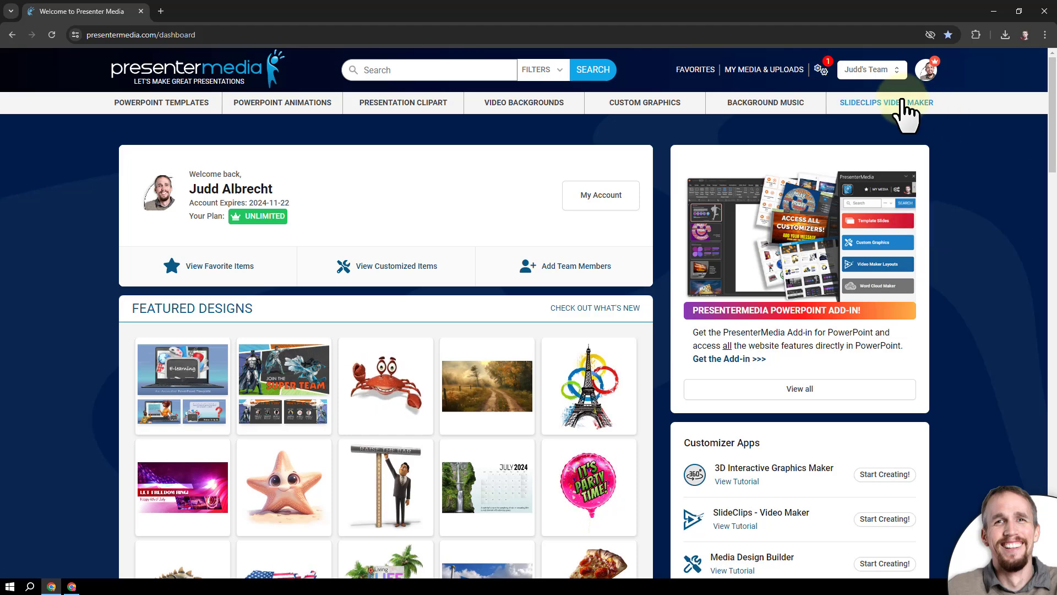
{"action": "mouse_move", "coordinate": [628, 117]}
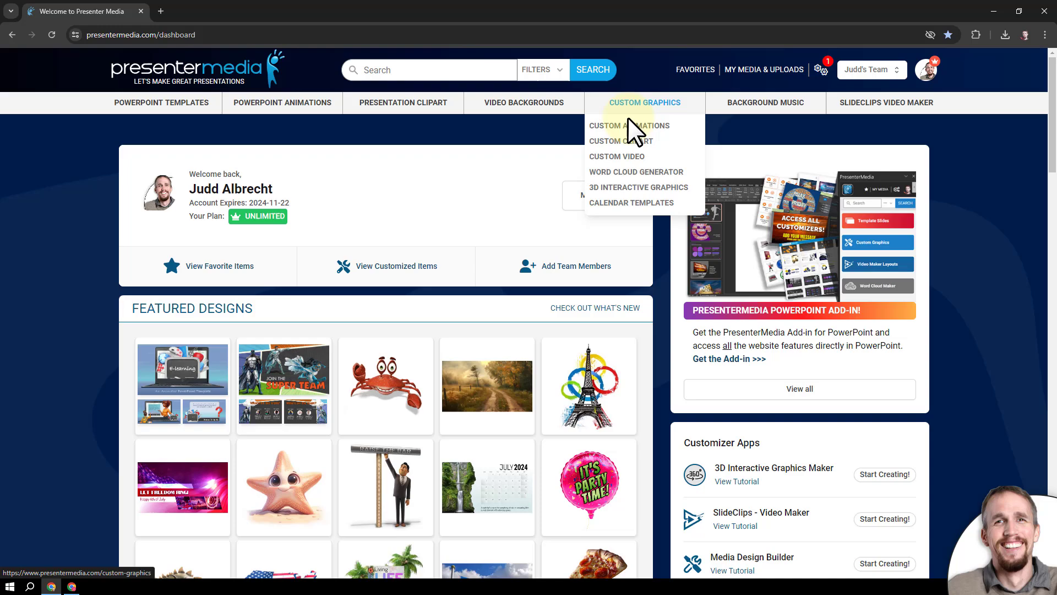
{"action": "left_click", "coordinate": [602, 172]}
{"action": "left_click", "coordinate": [568, 277]}
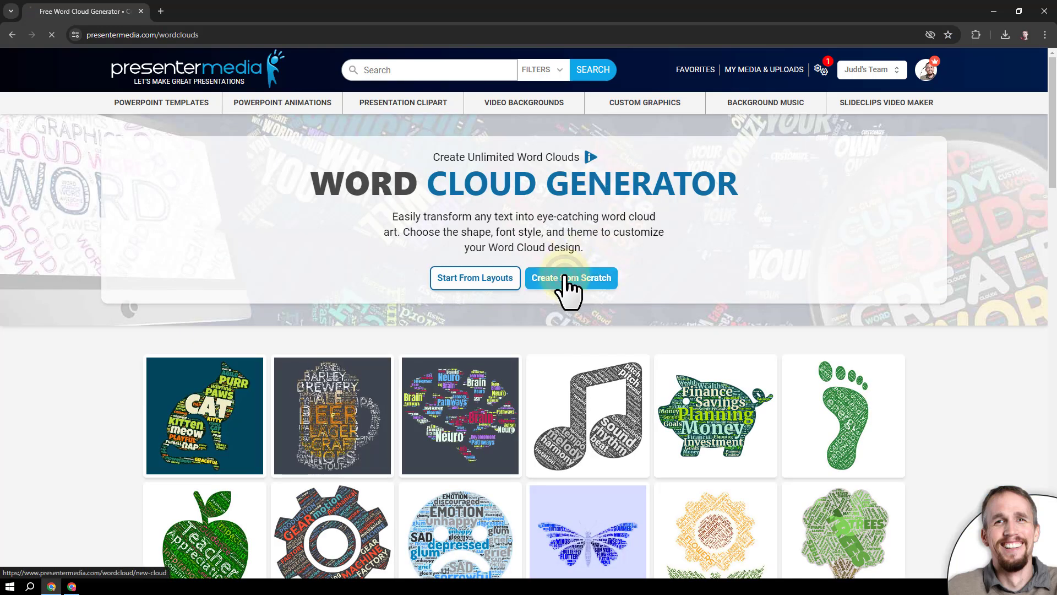
{"action": "left_click", "coordinate": [909, 132]}
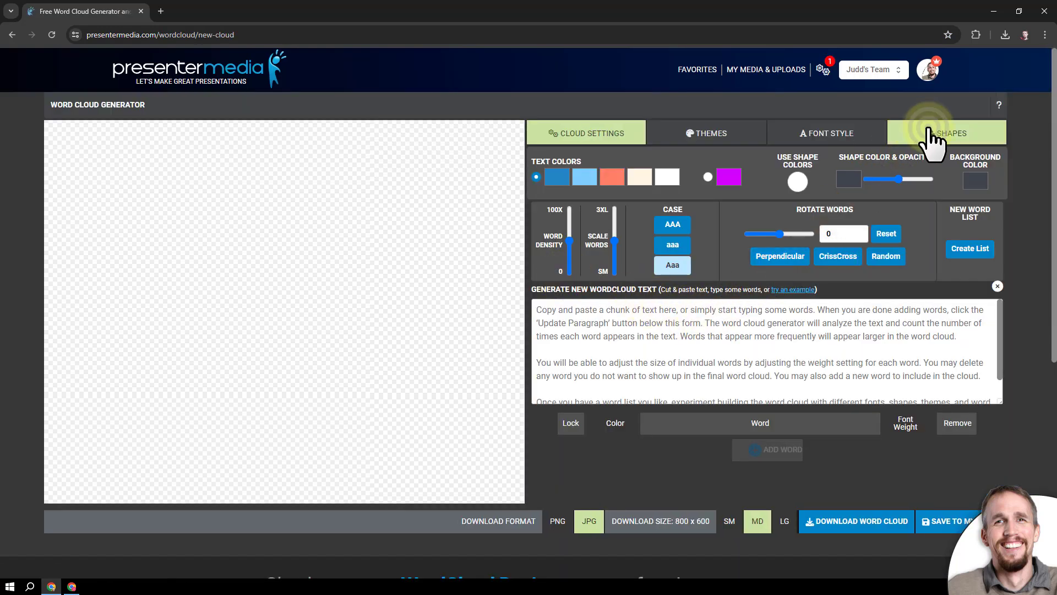
- Apply the circle preset shape to the new word cloud
{"action": "scroll", "coordinate": [959, 432], "scroll_direction": "down", "scroll_amount": 2}
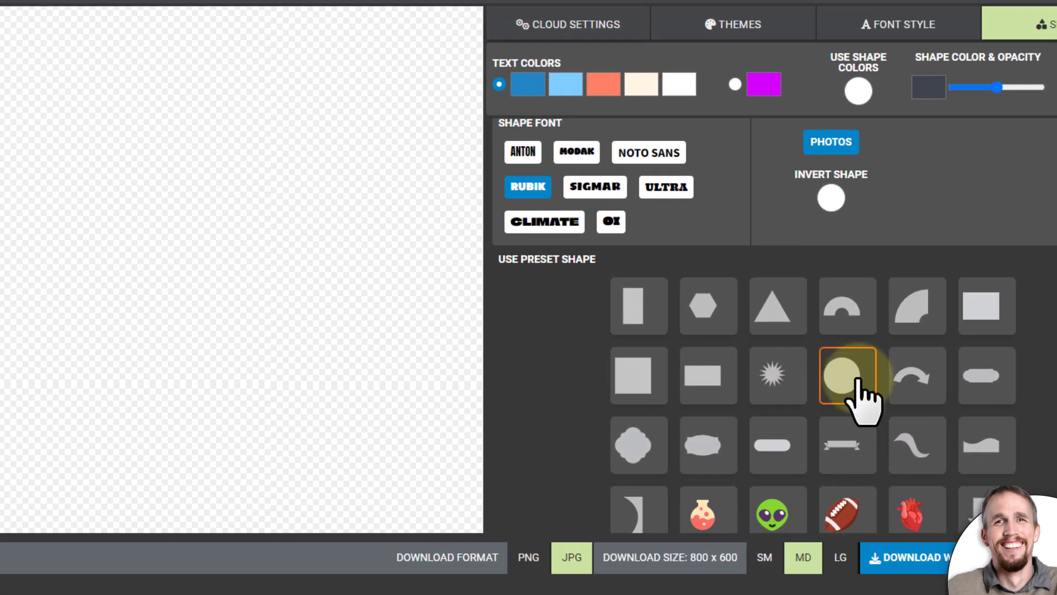
{"action": "left_click", "coordinate": [858, 380]}
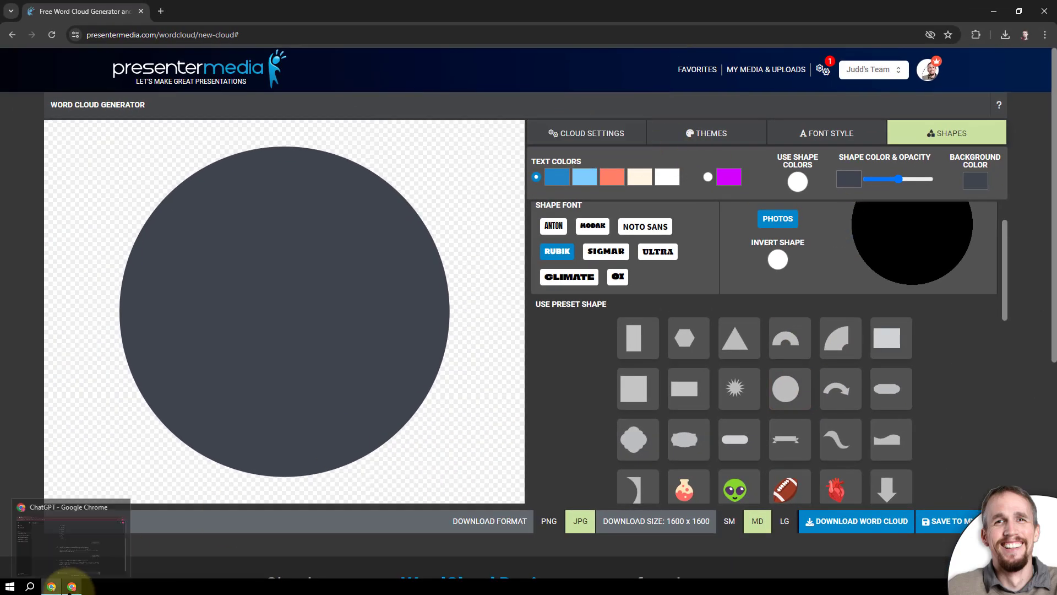
- Switch to the ChatGPT window and copy the earlier prompt asking for fifteen carrot keywords
{"action": "left_click", "coordinate": [71, 585]}
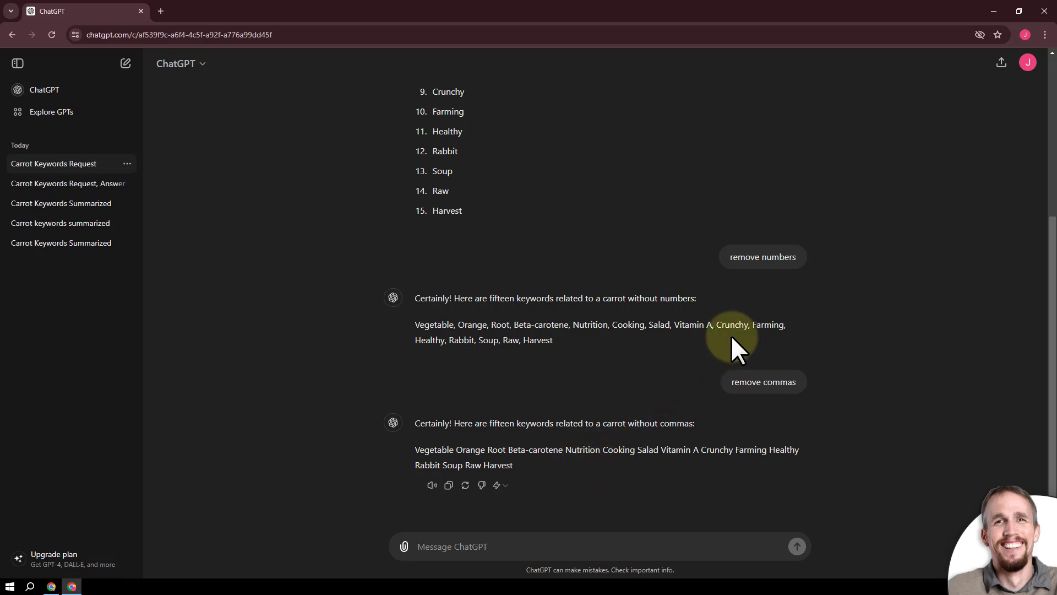
{"action": "triple_click", "coordinate": [1044, 251]}
{"action": "left_click_drag", "start_coordinate": [1052, 215], "coordinate": [1044, 237]}
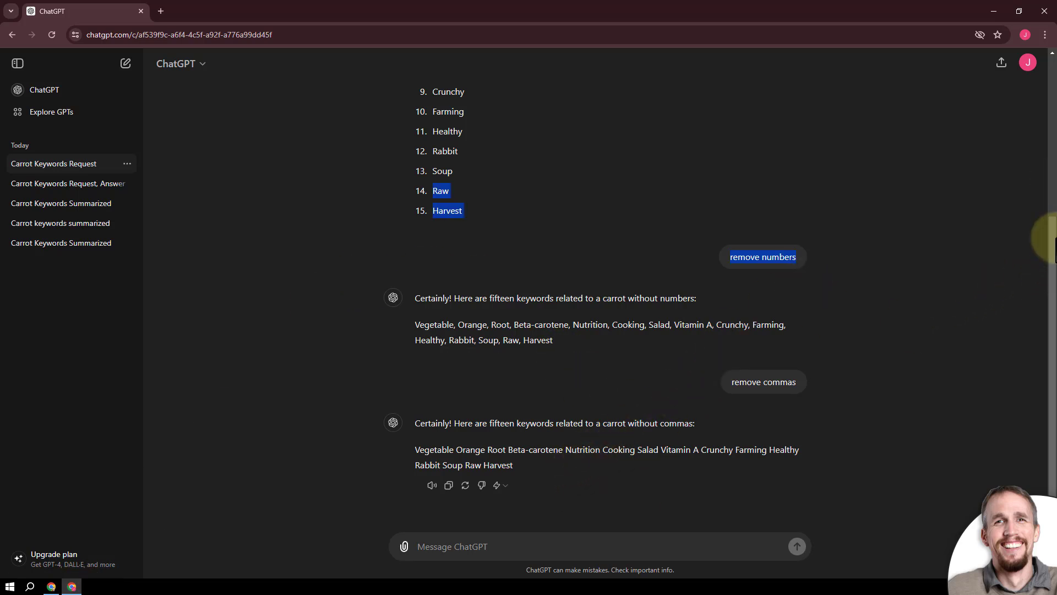
{"action": "scroll", "coordinate": [1044, 237], "scroll_direction": "up", "scroll_amount": 5}
{"action": "left_click_drag", "start_coordinate": [673, 116], "coordinate": [520, 101]}
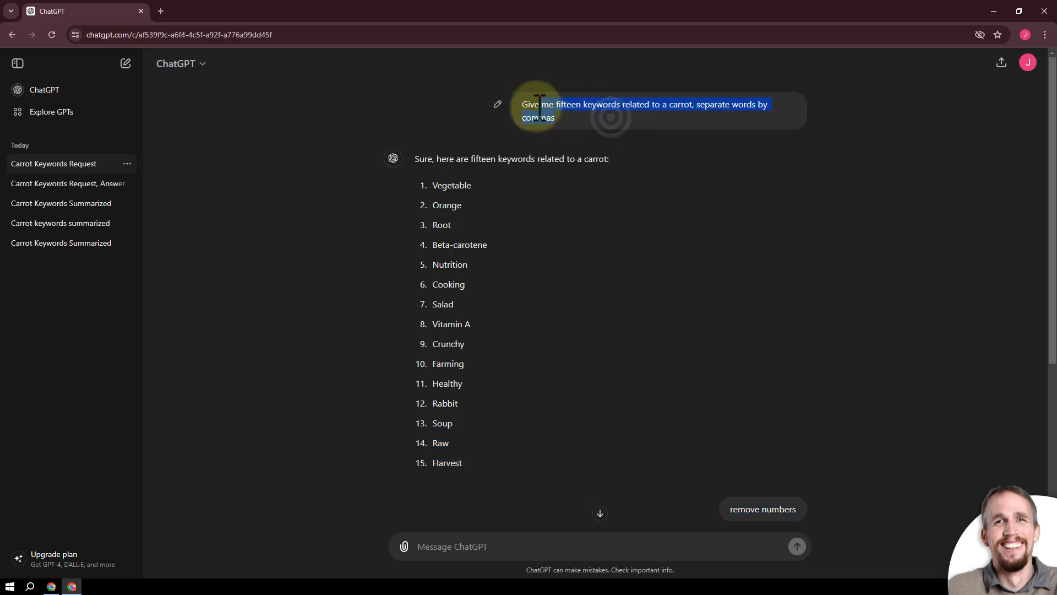
{"action": "left_click", "coordinate": [514, 104]}
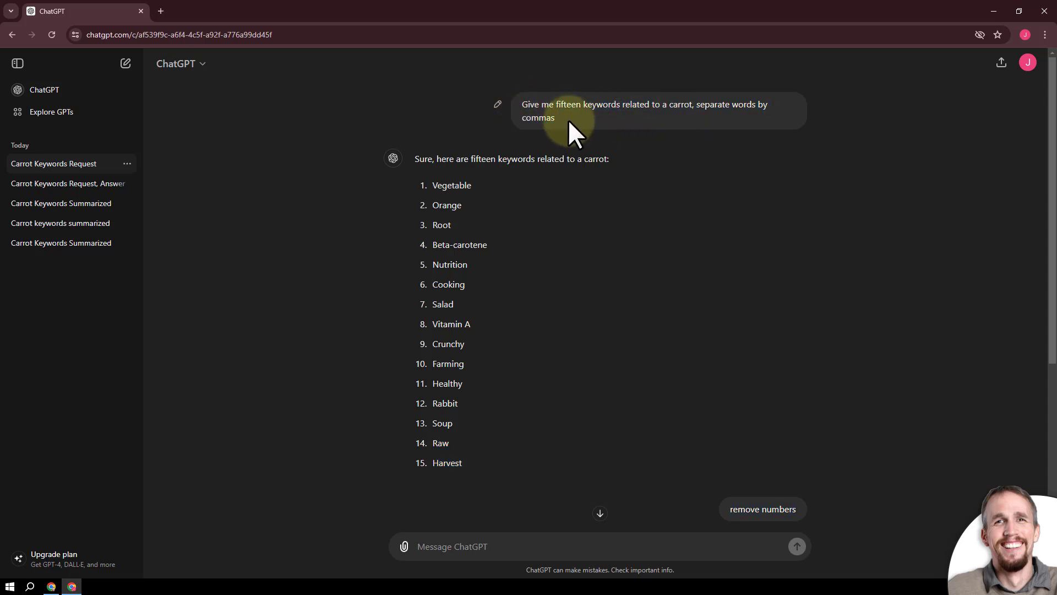
{"action": "left_click", "coordinate": [530, 106]}
{"action": "left_click_drag", "start_coordinate": [529, 106], "coordinate": [580, 114]}
{"action": "key", "text": "ctrl+c"}
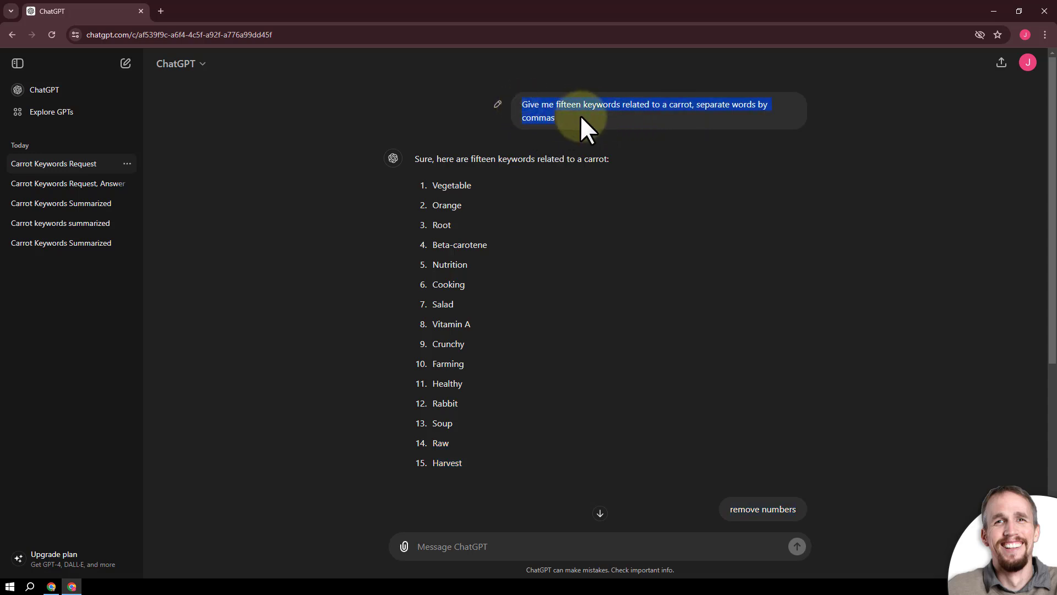
- Reuse the copied prompt, reworded as "Give me 20 keywords presentermedia, separate words by commas", and send it
{"action": "left_click", "coordinate": [483, 548]}
{"action": "key", "text": "ctrl+v"}
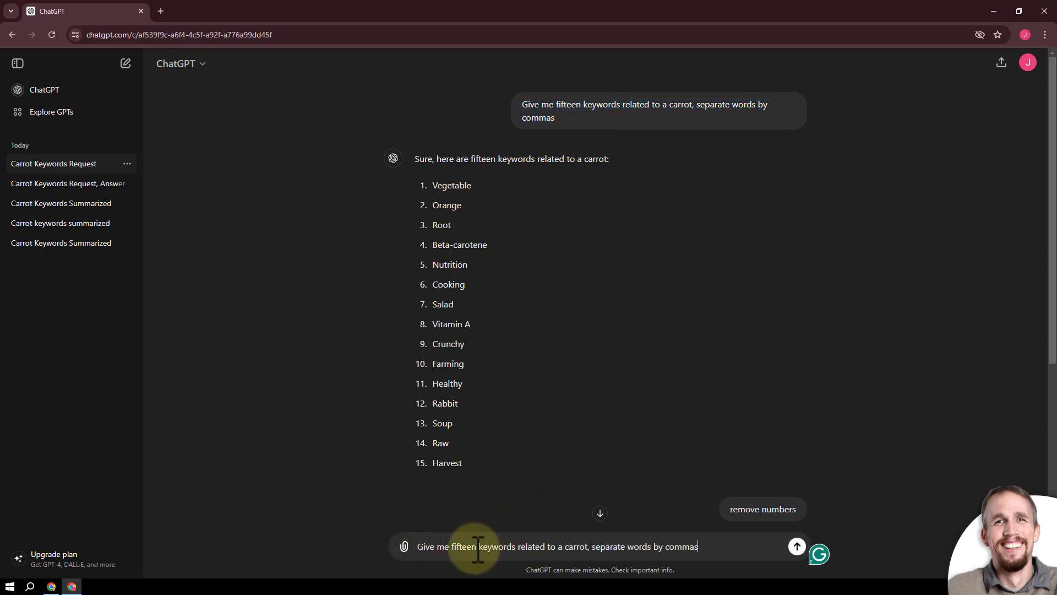
{"action": "double_click", "coordinate": [453, 547]}
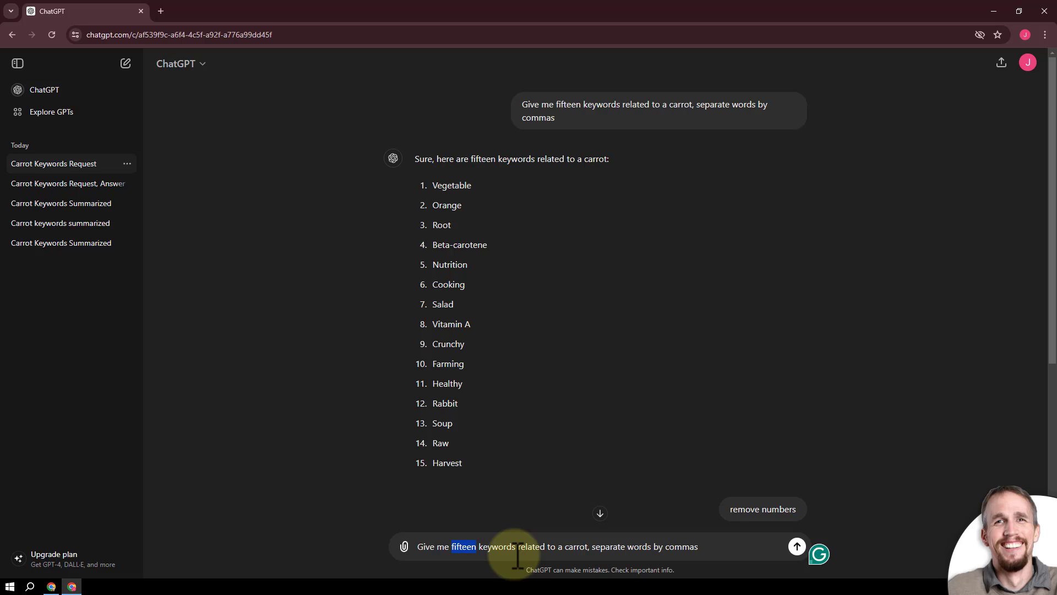
{"action": "type", "text": "20"}
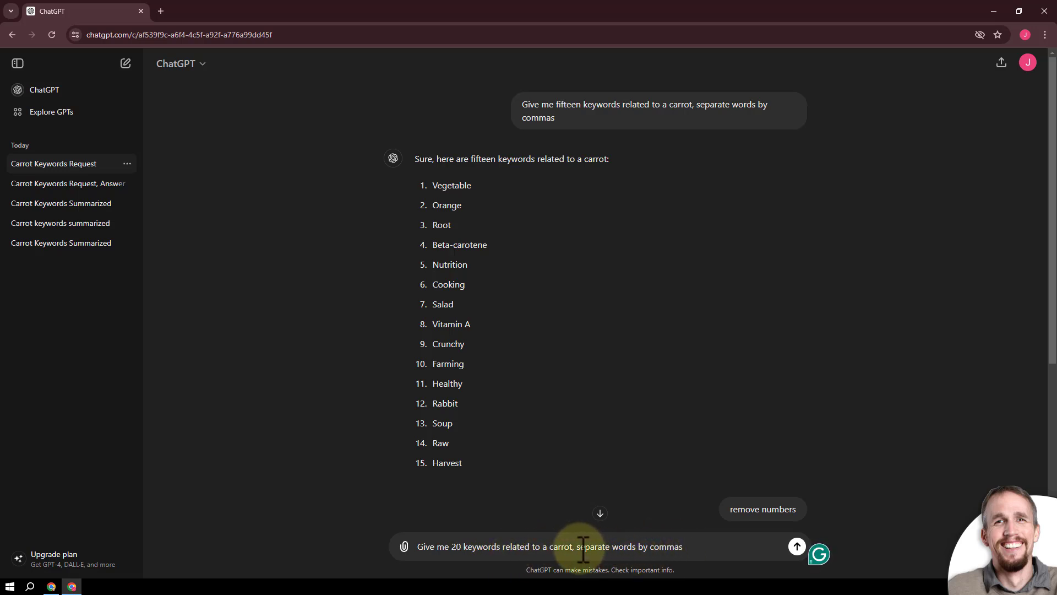
{"action": "left_click_drag", "start_coordinate": [569, 546], "coordinate": [503, 547]}
{"action": "key", "text": "BackSpace"}
{"action": "type", "text": "p"}
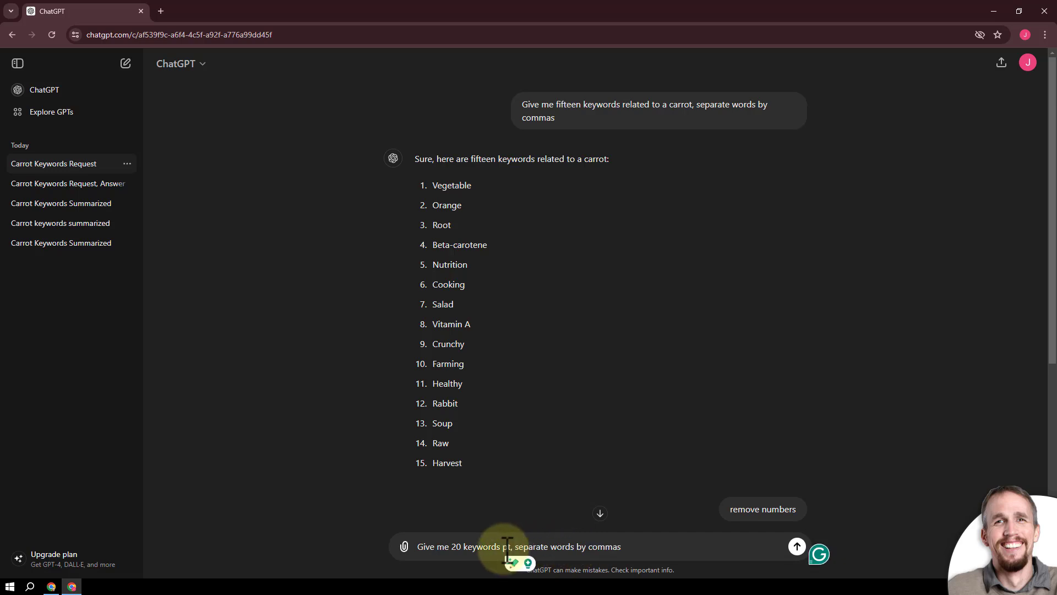
{"action": "type", "text": "resenter"}
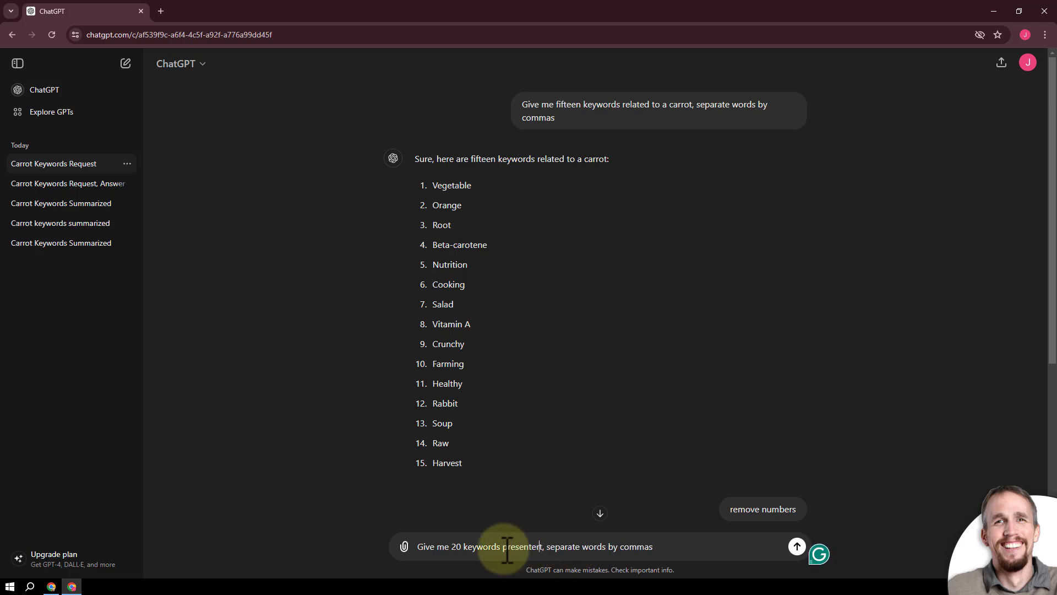
{"action": "type", "text": "media"}
{"action": "key", "text": "Delete"}
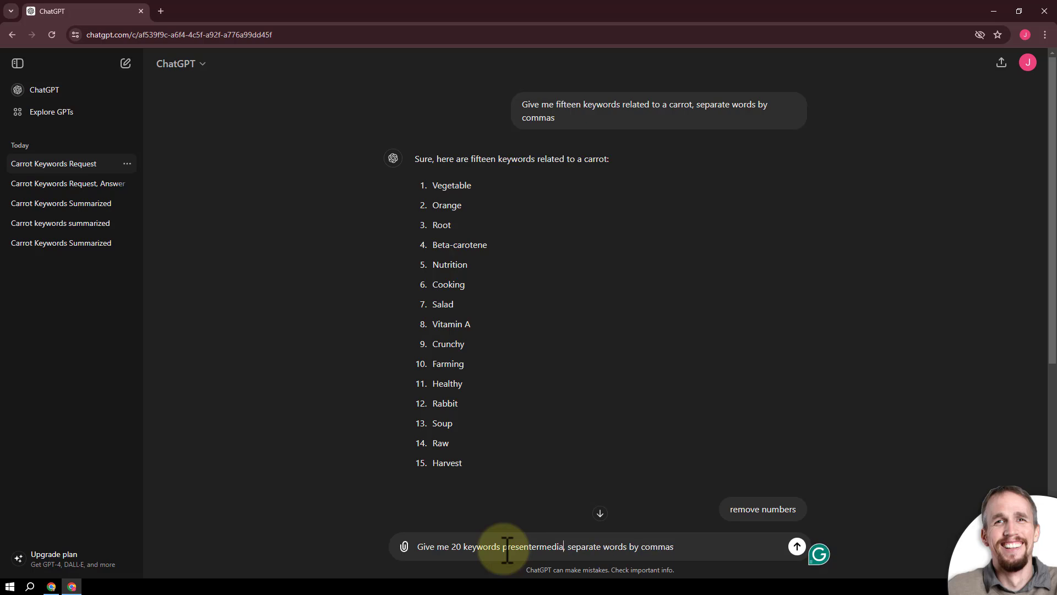
{"action": "key", "text": "Return"}
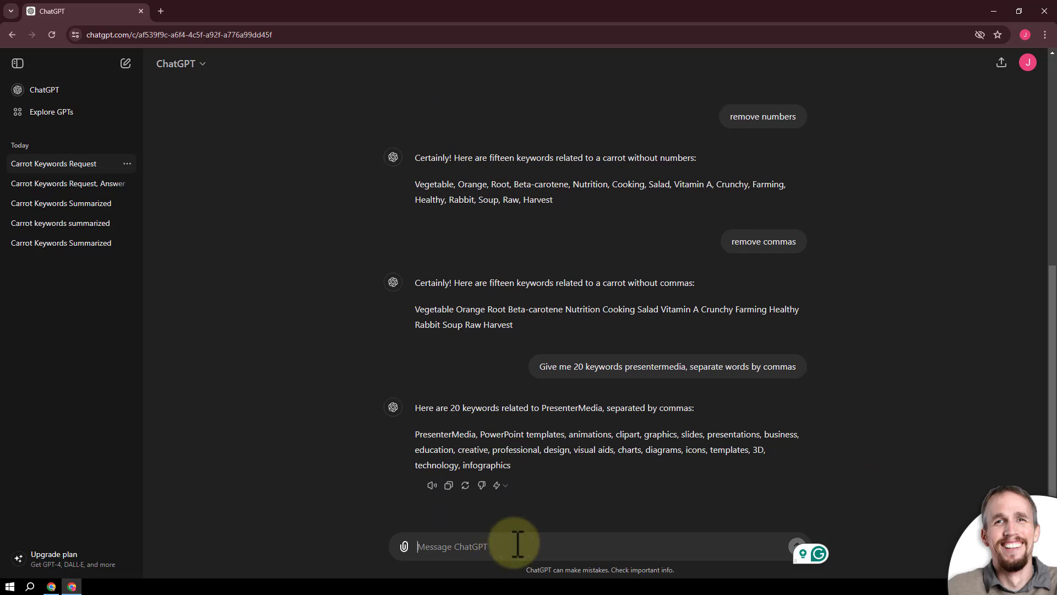
- Ask ChatGPT to "remove commas" and copy its keyword reply
{"action": "type", "text": "remove commas"}
{"action": "key", "text": "Return"}
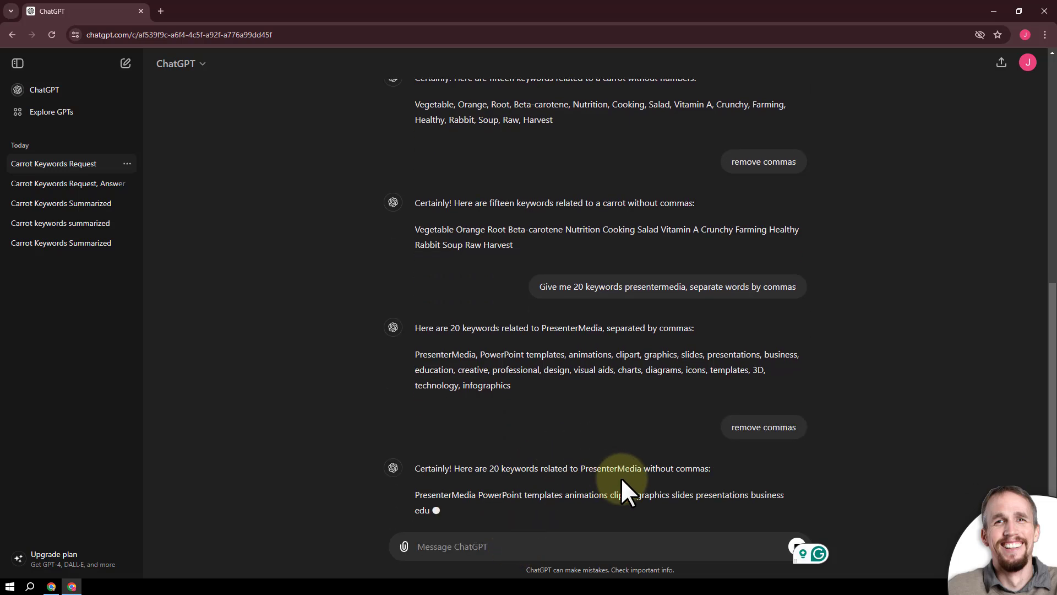
{"action": "left_click", "coordinate": [449, 485]}
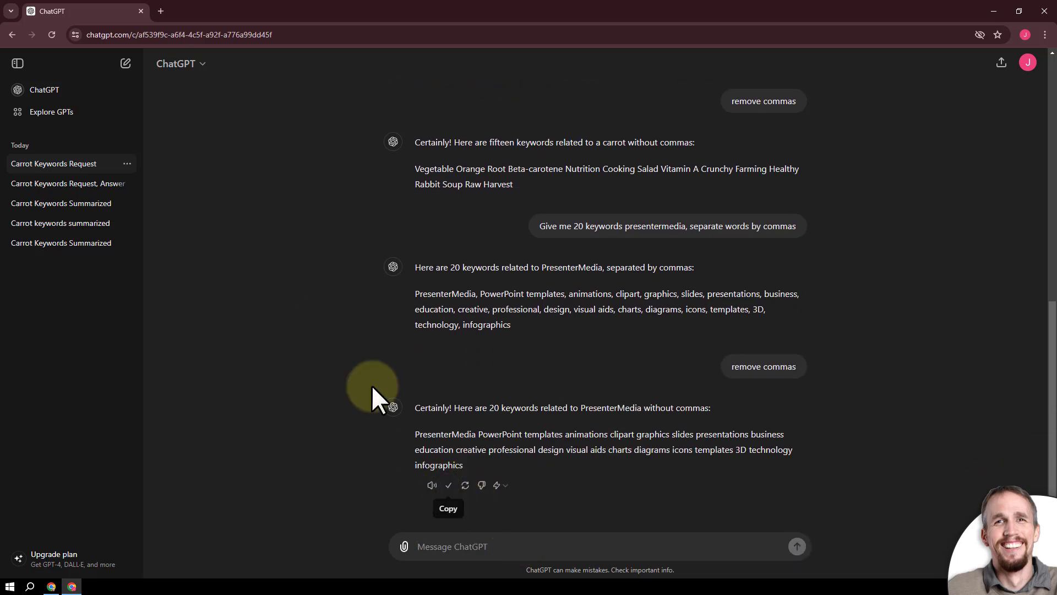
- Return to the Word Cloud Generator, paste the keywords as word cloud text without the introductory sentence, and update the paragraph
{"action": "left_click", "coordinate": [991, 10]}
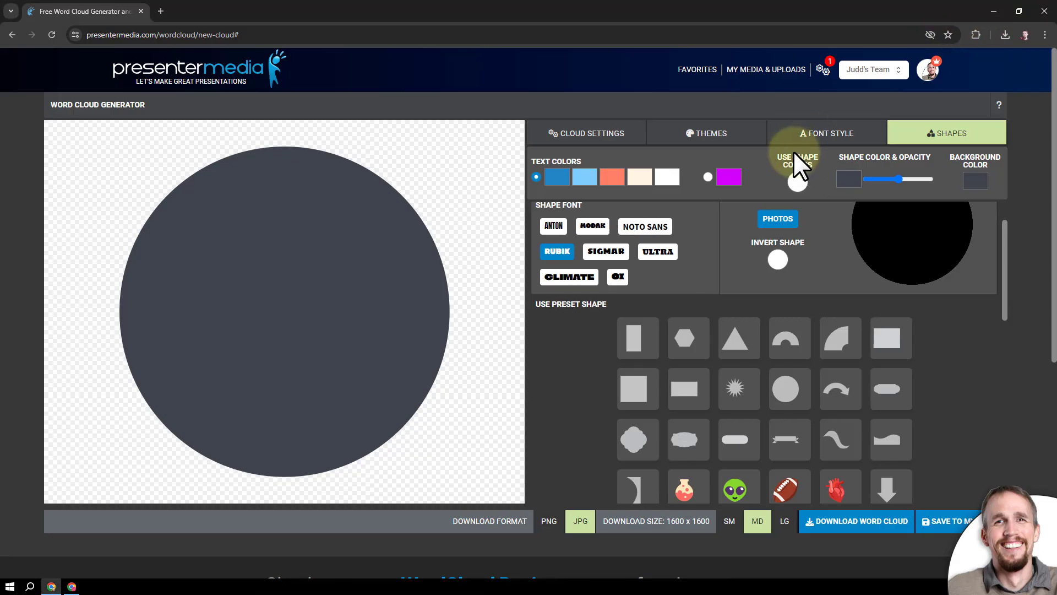
{"action": "left_click", "coordinate": [601, 144]}
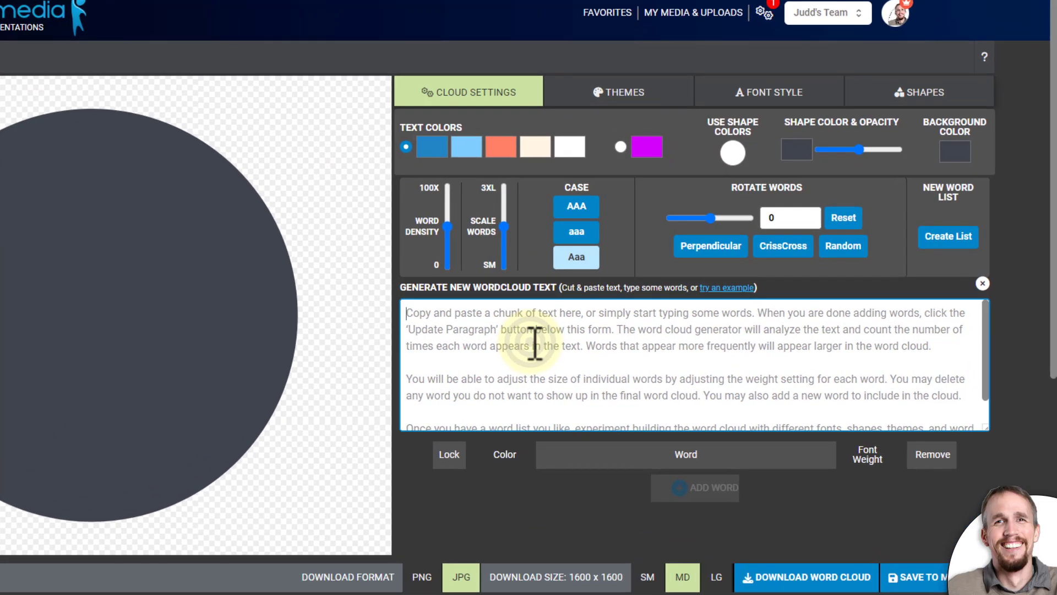
{"action": "left_click", "coordinate": [640, 335]}
{"action": "key", "text": "ctrl+v"}
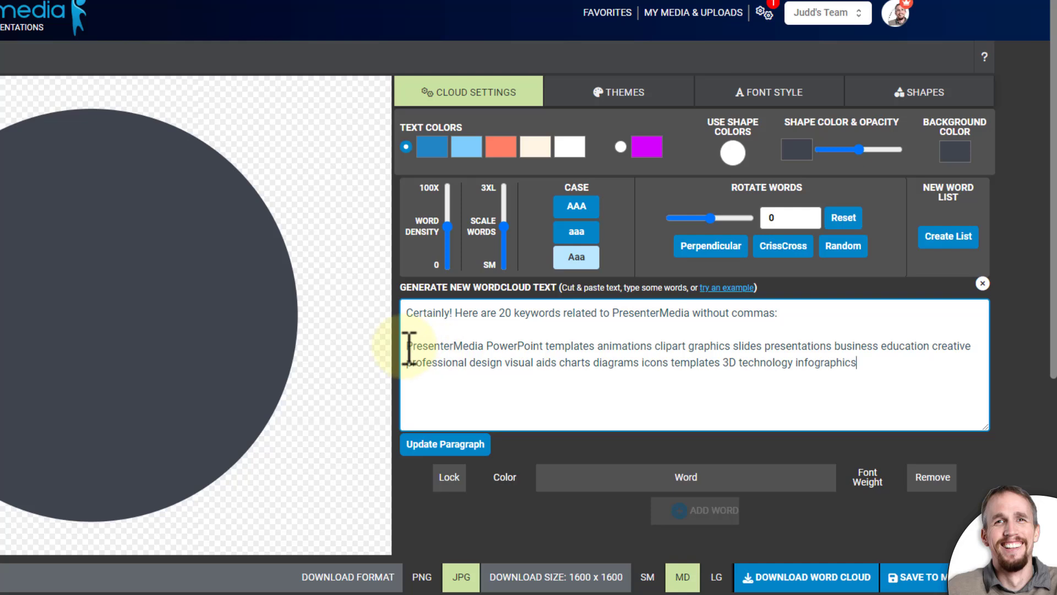
{"action": "triple_click", "coordinate": [395, 311]}
{"action": "key", "text": "Delete"}
{"action": "key", "text": "Delete"}
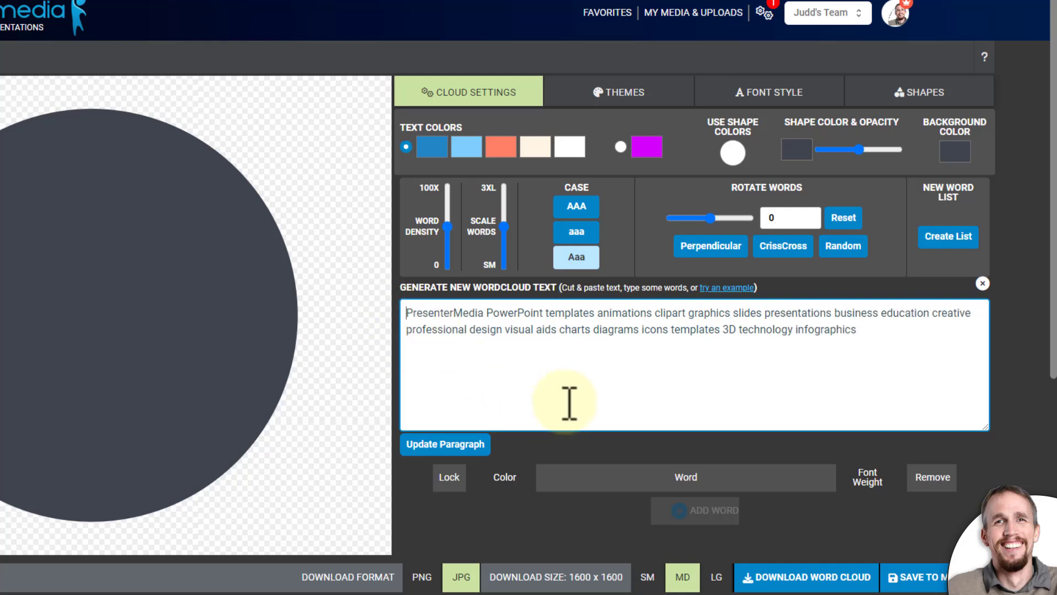
{"action": "left_click", "coordinate": [453, 446]}
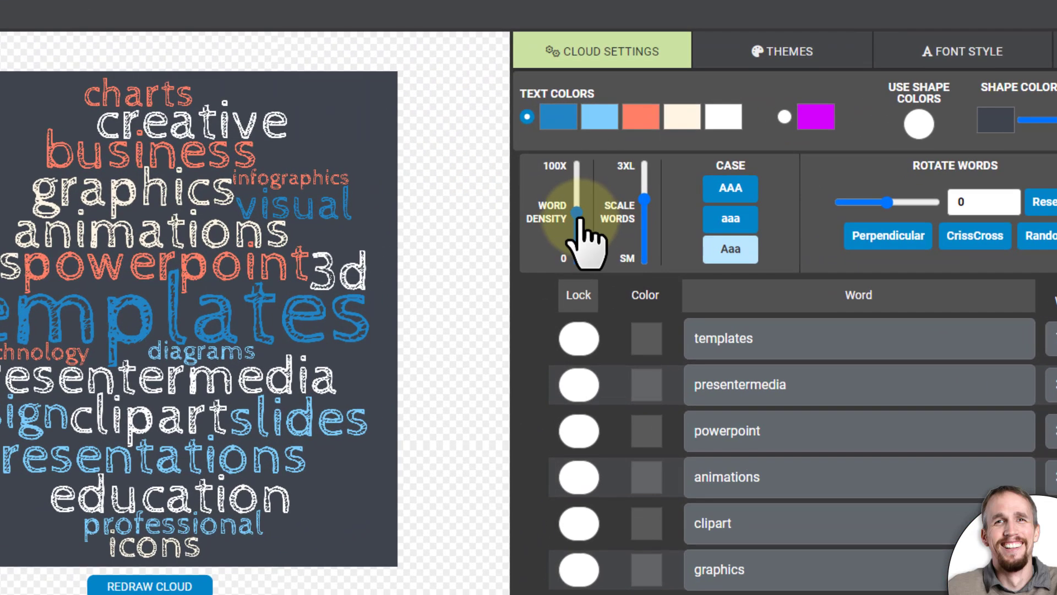
- Raise the word density to its 100X maximum
{"action": "left_click_drag", "start_coordinate": [578, 217], "coordinate": [578, 190]}
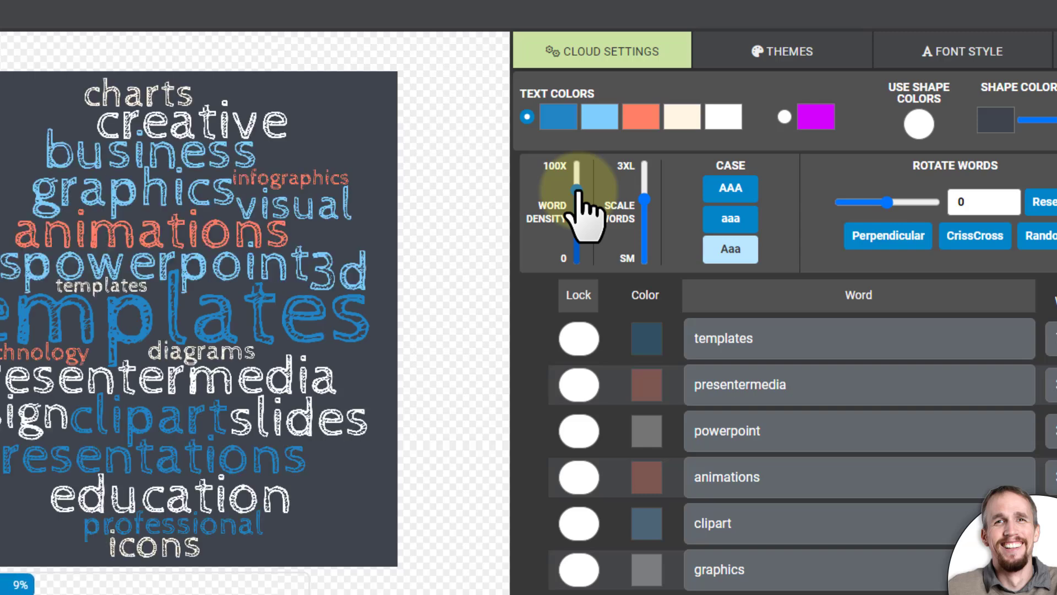
{"action": "left_click_drag", "start_coordinate": [577, 190], "coordinate": [577, 175]}
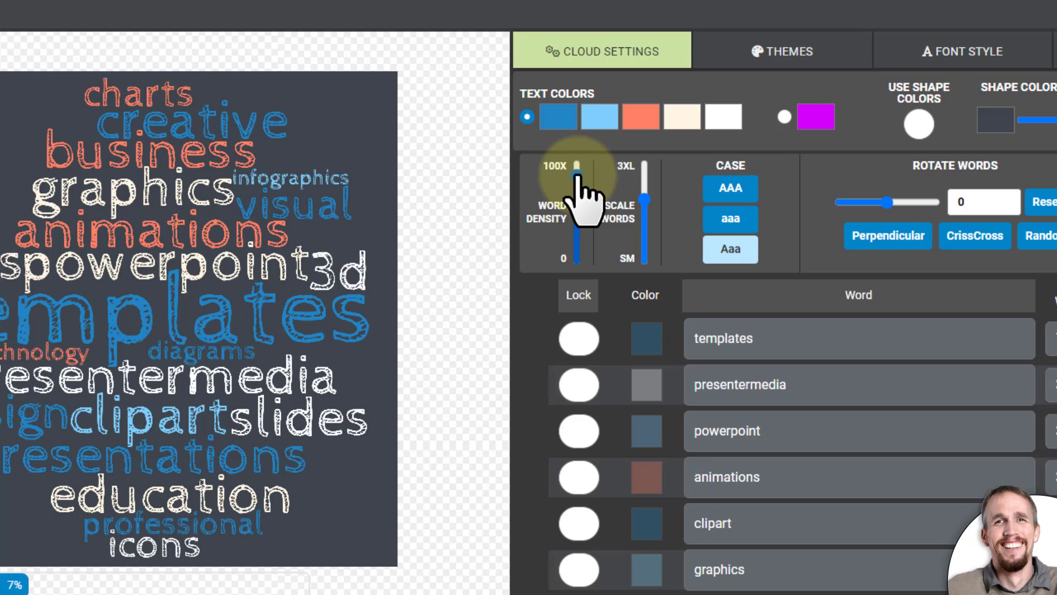
{"action": "left_click_drag", "start_coordinate": [577, 175], "coordinate": [576, 166]}
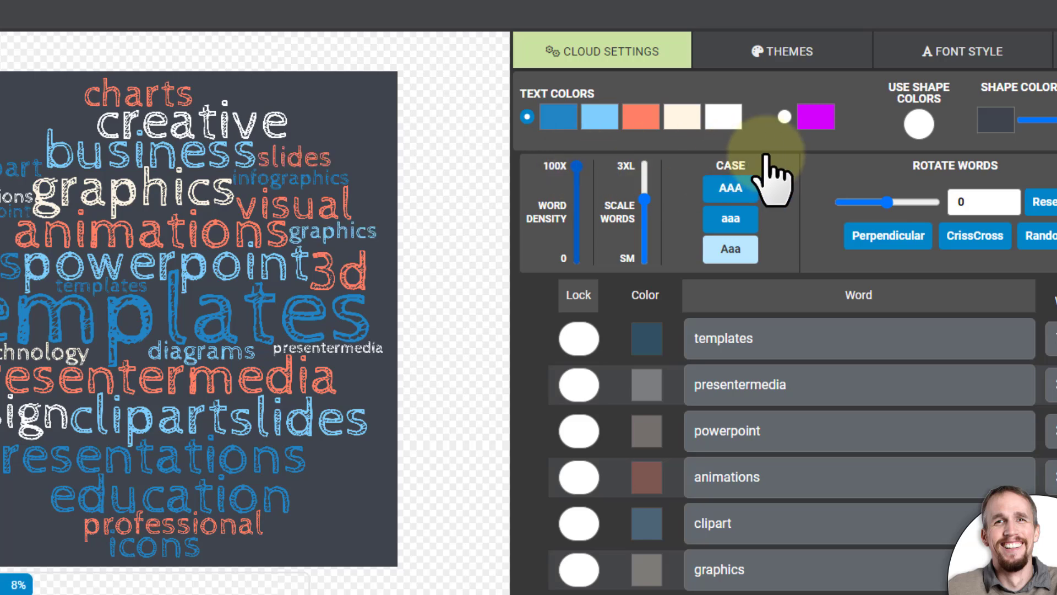
- Set the words to all uppercase and change the font to Bangers
{"action": "left_click", "coordinate": [750, 190]}
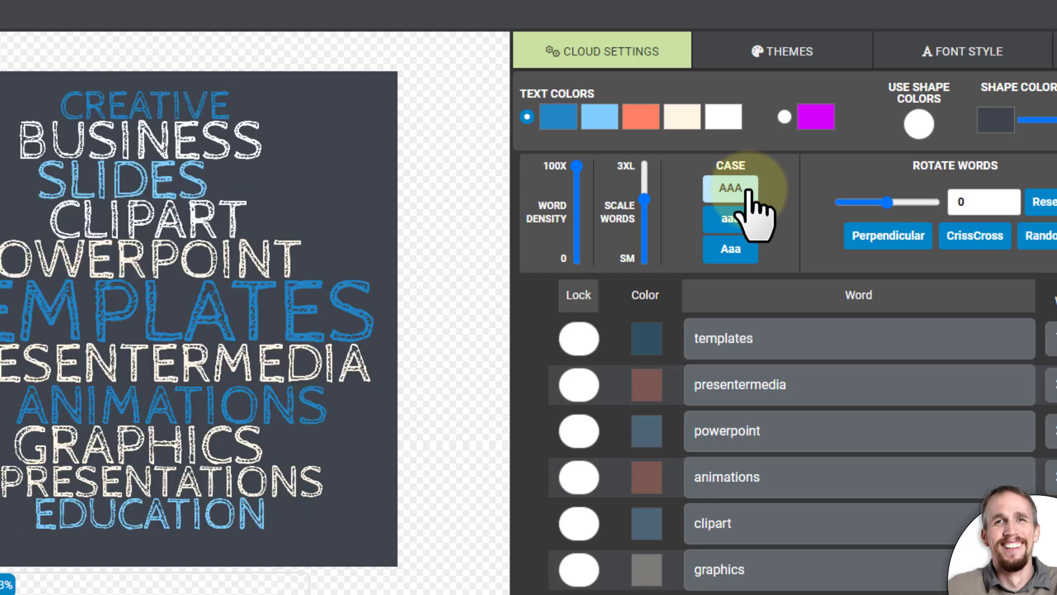
{"action": "left_click", "coordinate": [960, 55]}
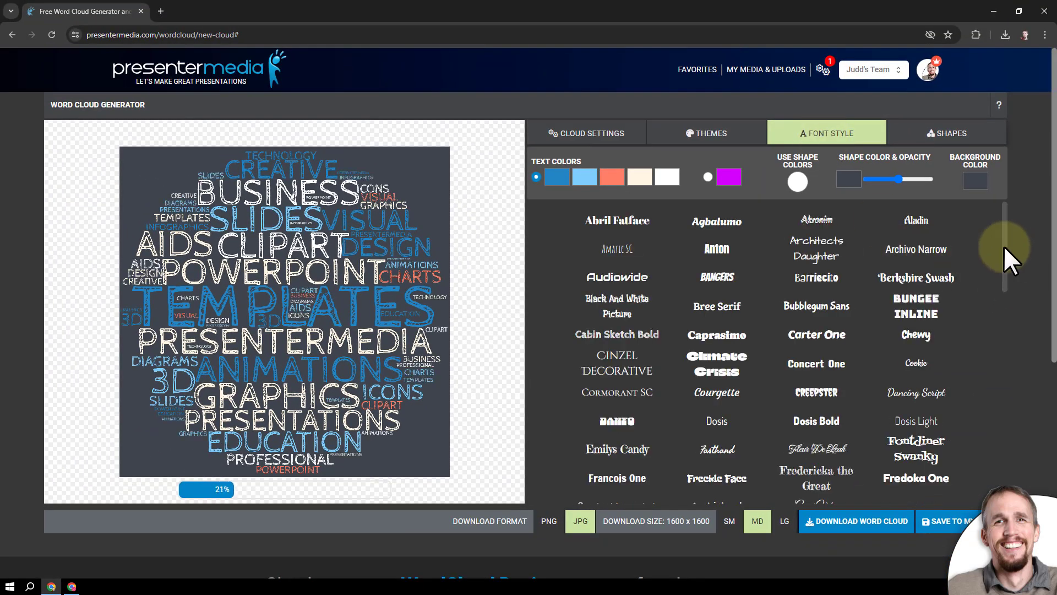
{"action": "left_click", "coordinate": [721, 280]}
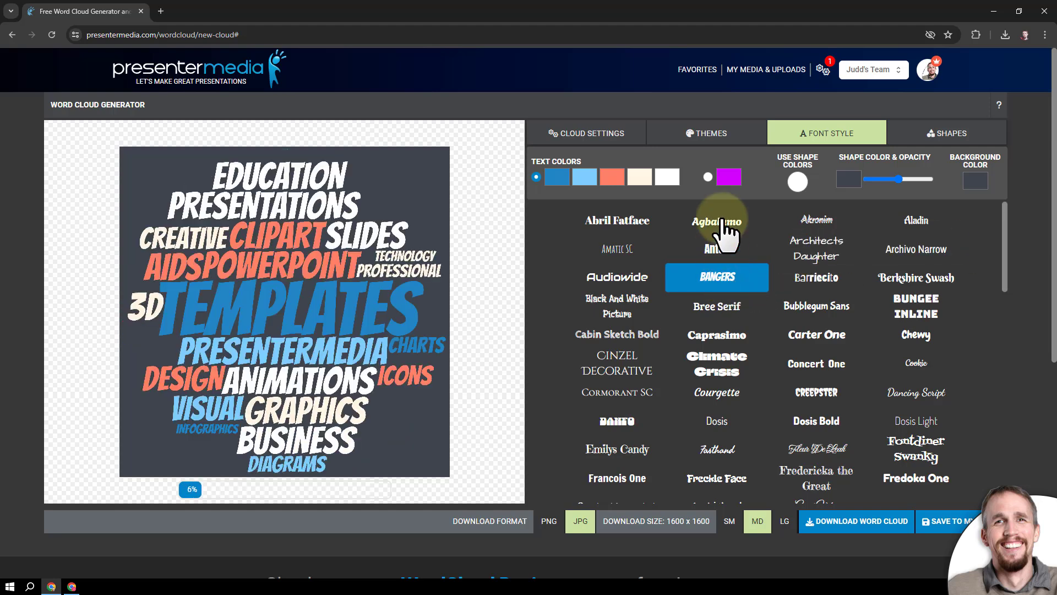
- Set the font weight of "presentermedia" to 800 and scale the words up to 3XL
{"action": "left_click", "coordinate": [605, 144]}
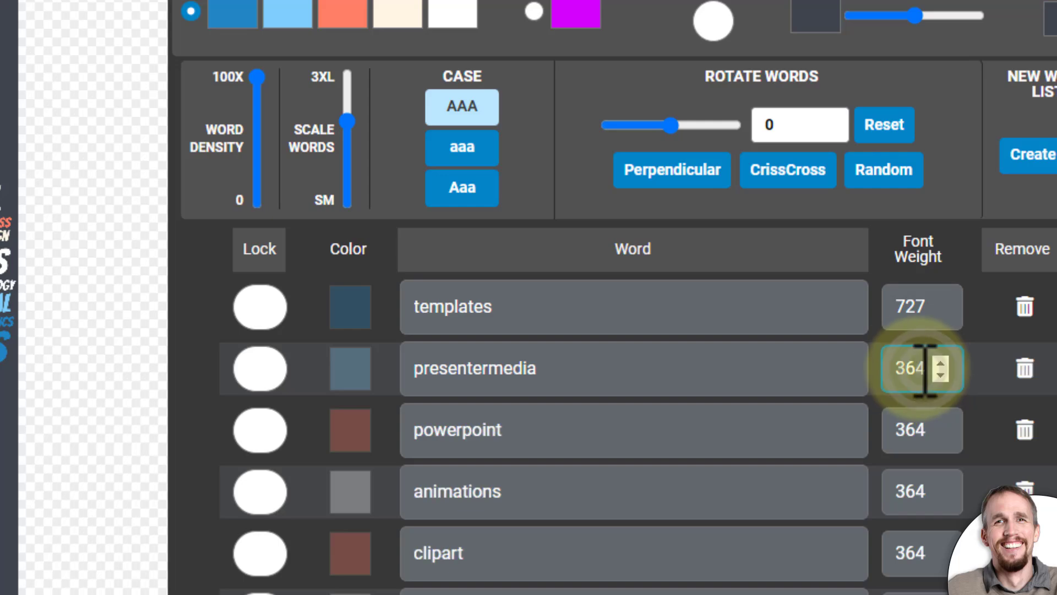
{"action": "left_click_drag", "start_coordinate": [930, 370], "coordinate": [861, 366]}
{"action": "type", "text": "800"}
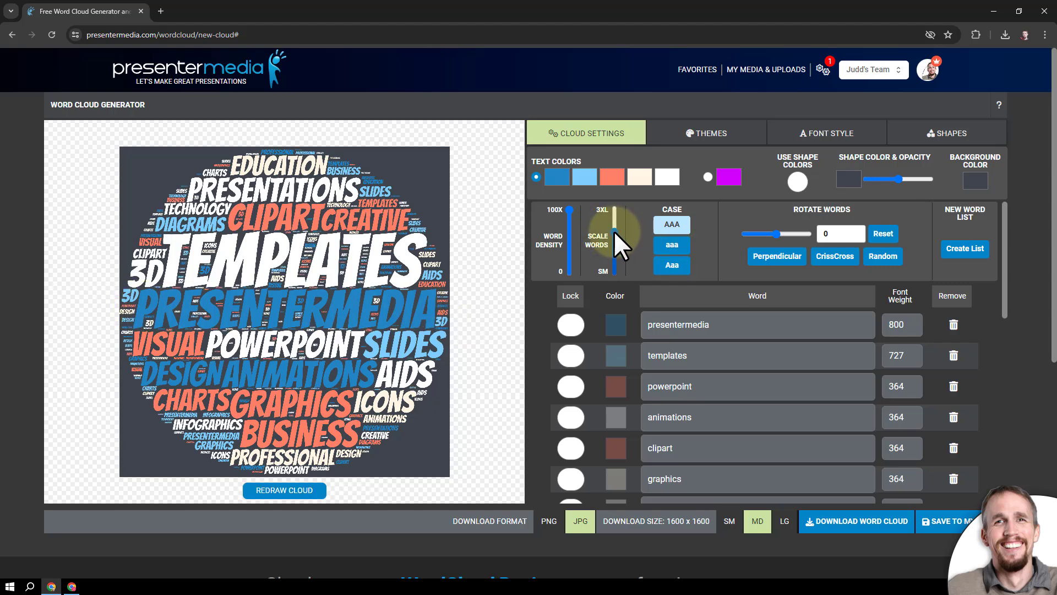
{"action": "left_click", "coordinate": [615, 210]}
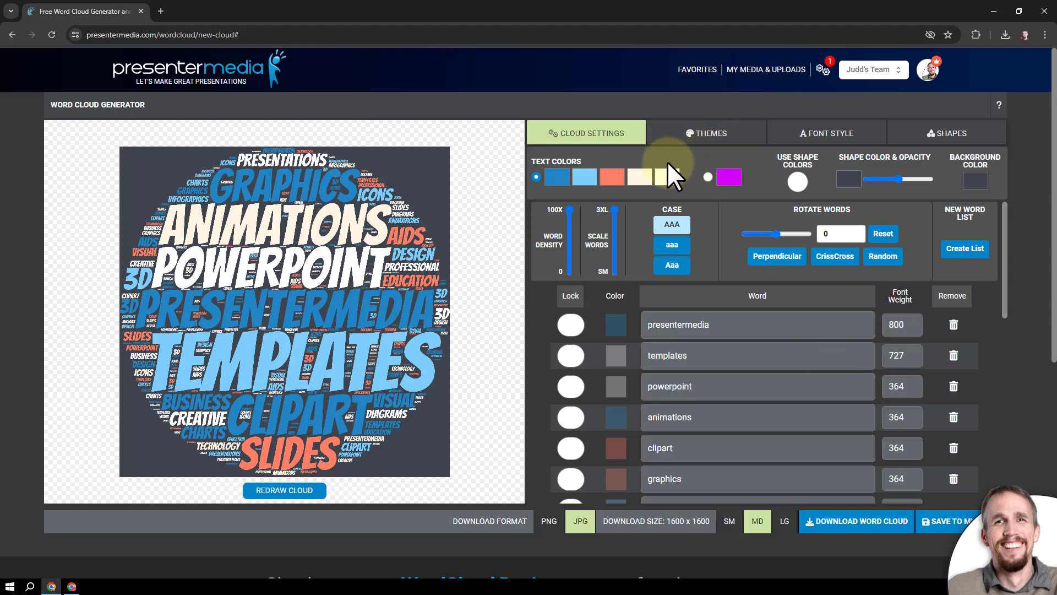
- Apply the theme with a green background and cream, orange and red text, and switch to the single orange text color
{"action": "left_click", "coordinate": [716, 141]}
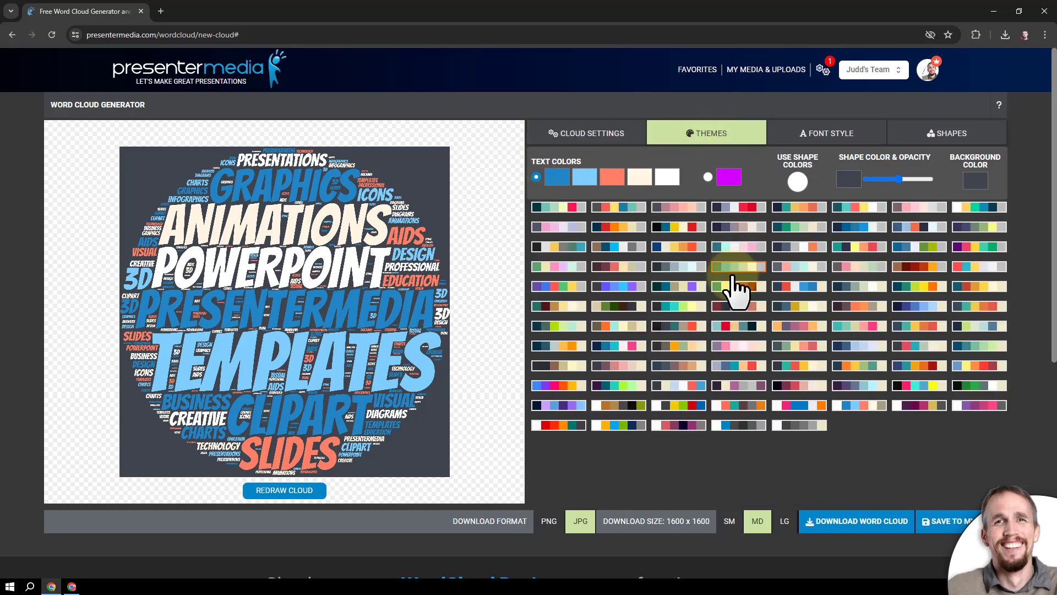
{"action": "left_click", "coordinate": [748, 292]}
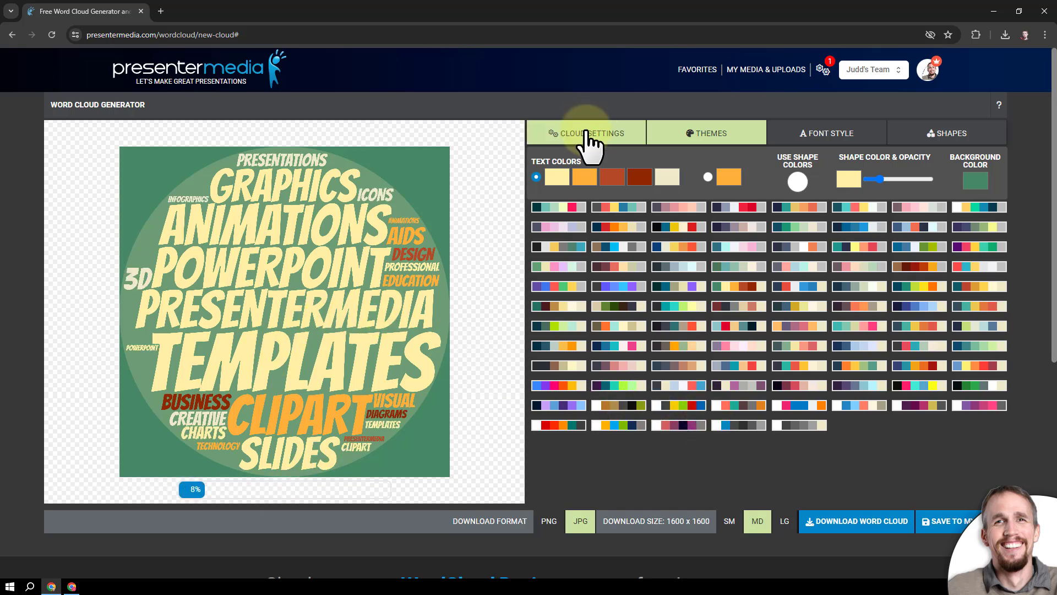
{"action": "left_click", "coordinate": [707, 177]}
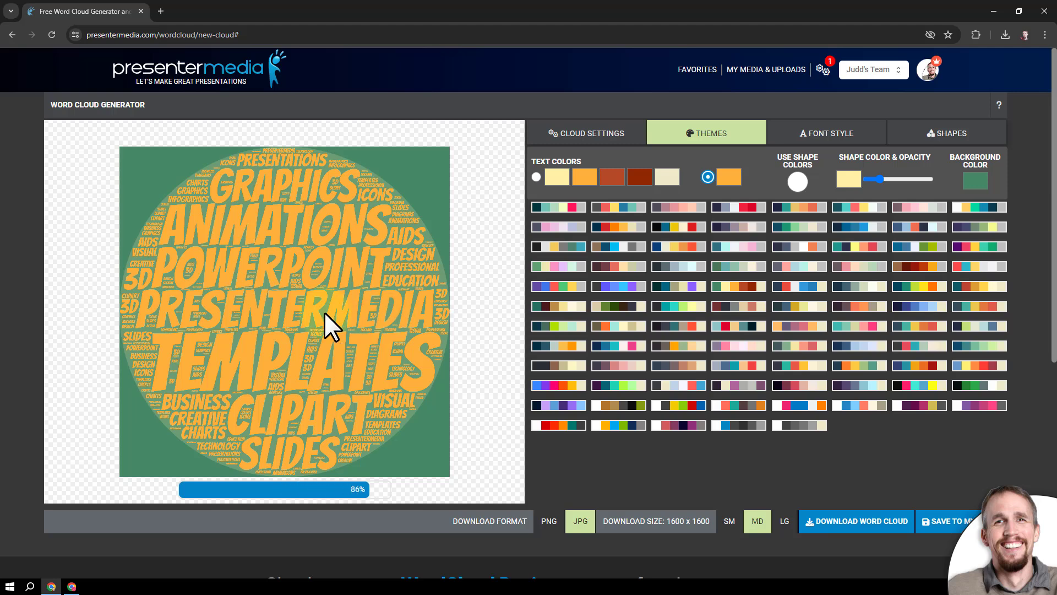
- Lock the "presentermedia" entry in the word list
{"action": "left_click", "coordinate": [617, 138]}
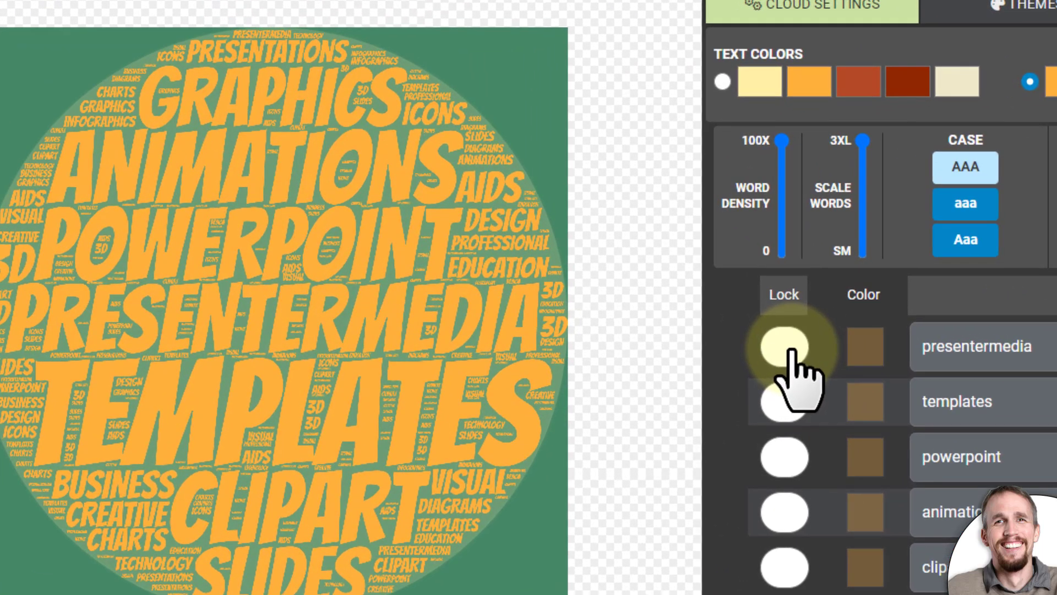
{"action": "left_click", "coordinate": [575, 325]}
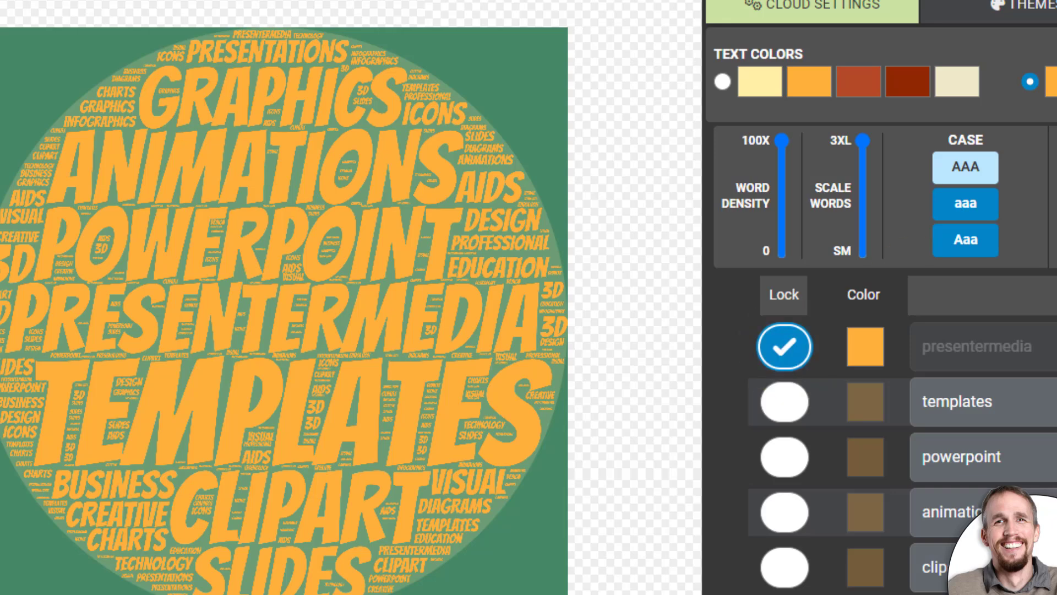
- Set the color of the locked word "presentermedia" to white and redraw the cloud
{"action": "left_click", "coordinate": [873, 347]}
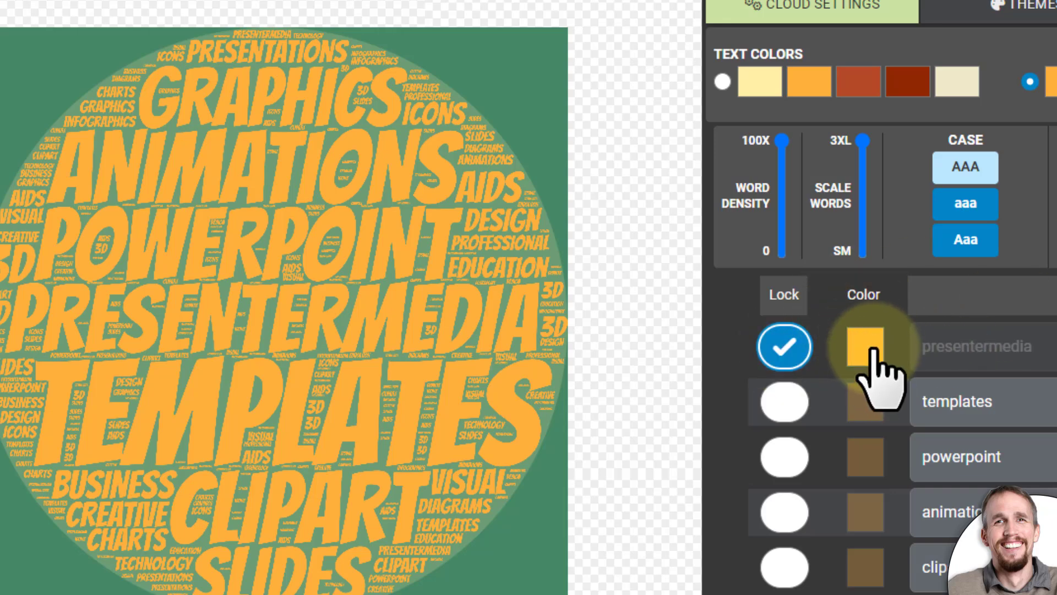
{"action": "left_click", "coordinate": [874, 349]}
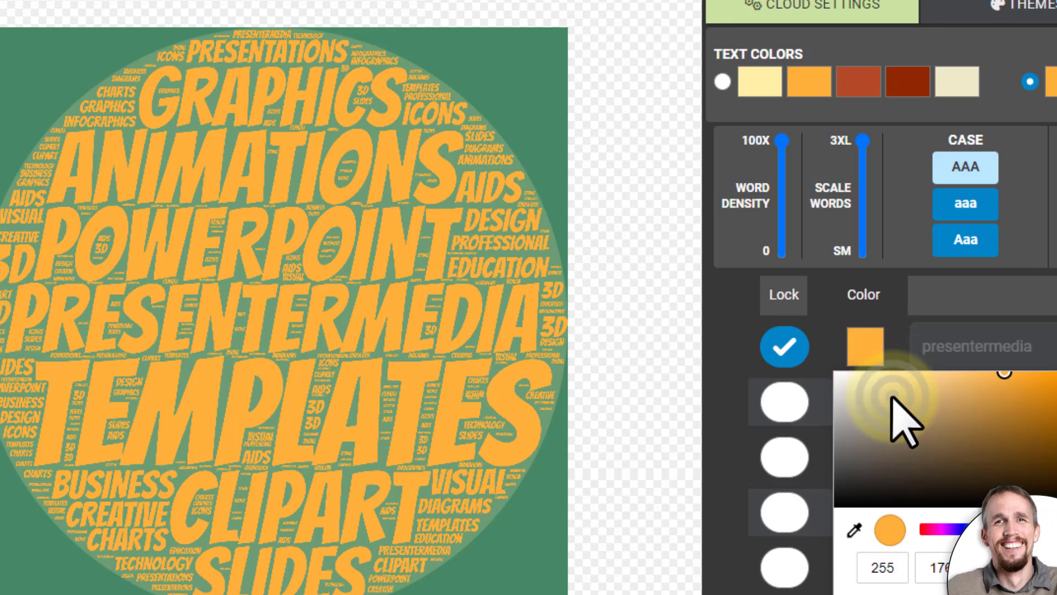
{"action": "left_click", "coordinate": [842, 385]}
{"action": "left_click", "coordinate": [836, 329]}
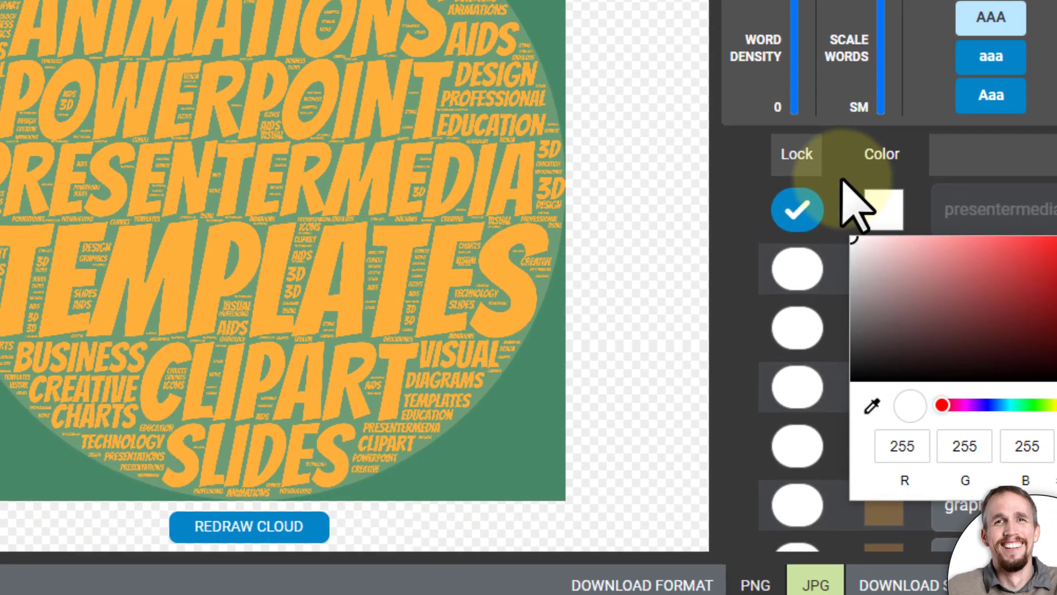
{"action": "left_click", "coordinate": [680, 376]}
{"action": "left_click", "coordinate": [270, 584]}
{"action": "left_click", "coordinate": [255, 529]}
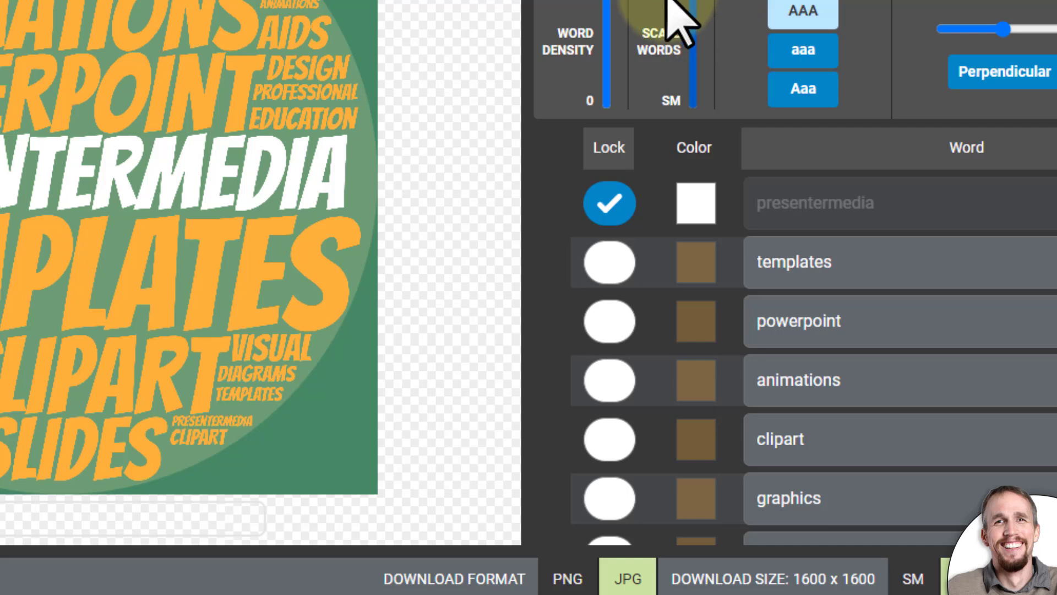
- Lock the word "animations", color it purple (RGB 123, 55, 225) and redraw the cloud
{"action": "left_click", "coordinate": [608, 380]}
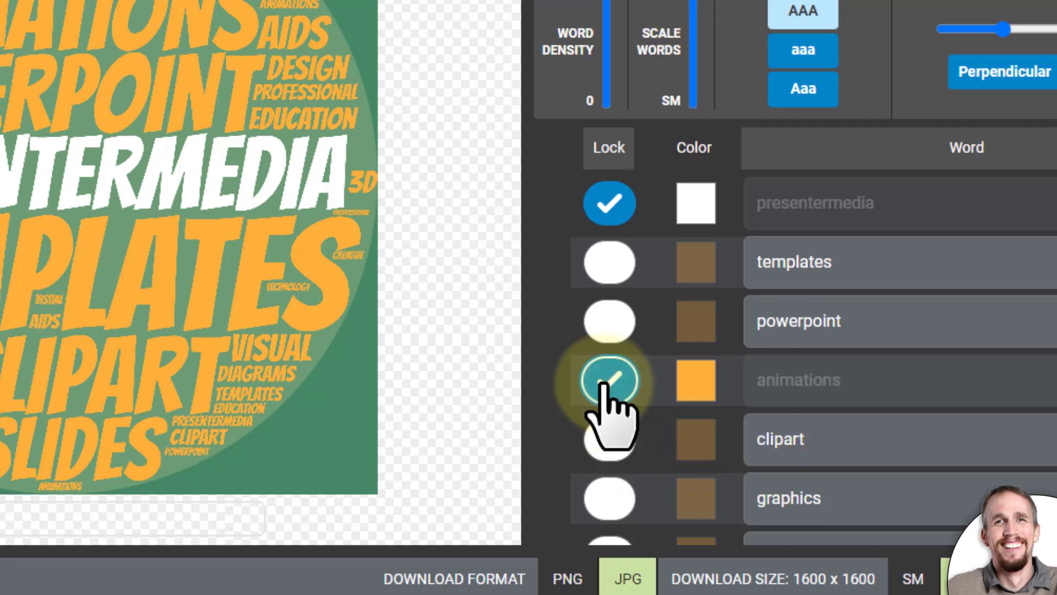
{"action": "left_click", "coordinate": [693, 385]}
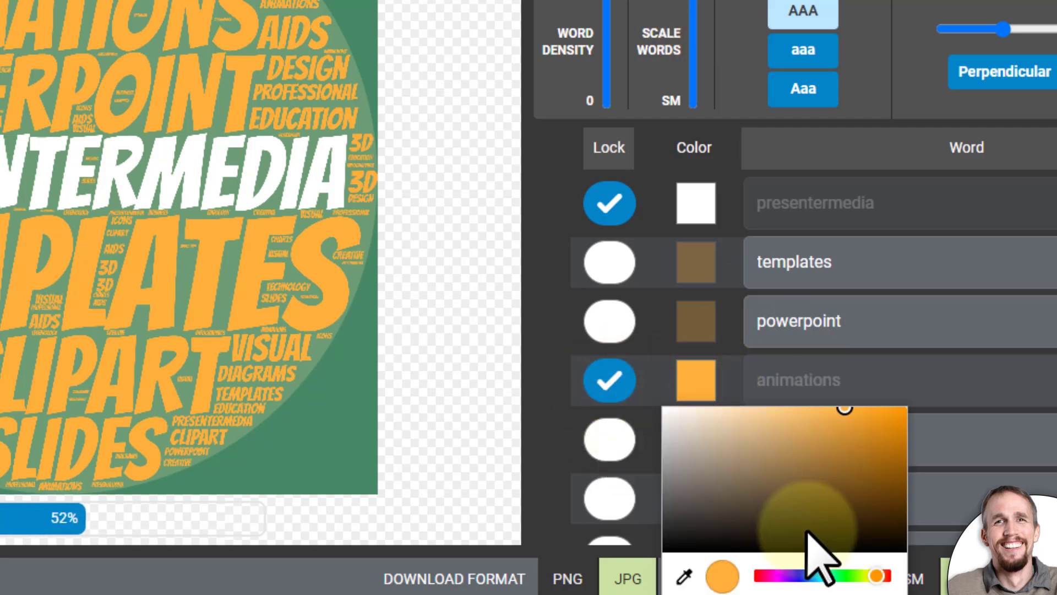
{"action": "mouse_move", "coordinate": [807, 576]}
{"action": "left_mouse_down"}
{"action": "mouse_move", "coordinate": [841, 579]}
{"action": "mouse_move", "coordinate": [793, 575]}
{"action": "left_mouse_up"}
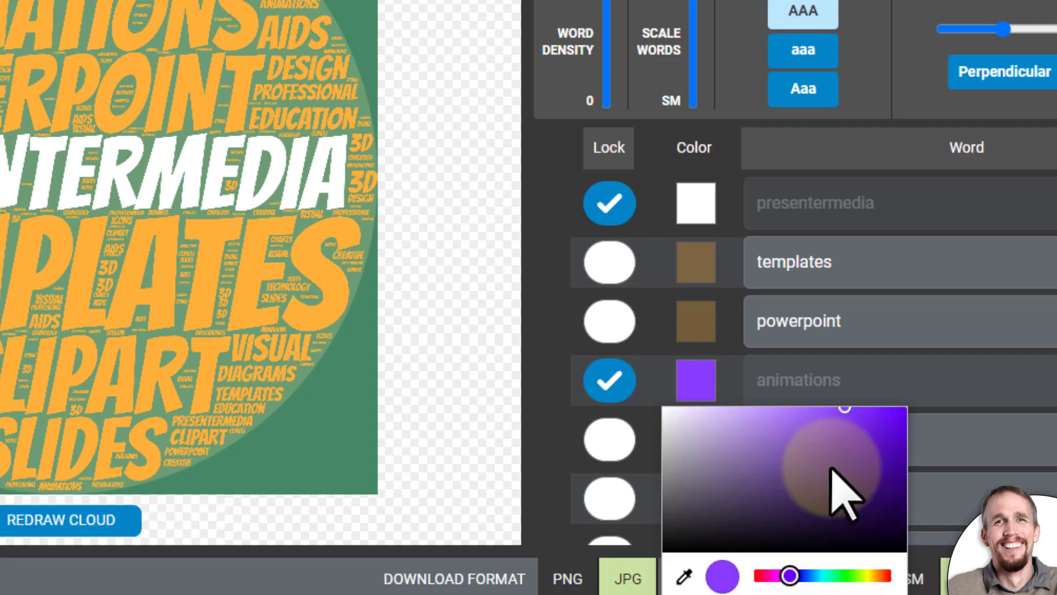
{"action": "mouse_move", "coordinate": [842, 485]}
{"action": "left_mouse_down"}
{"action": "mouse_move", "coordinate": [862, 448]}
{"action": "mouse_move", "coordinate": [842, 424]}
{"action": "left_mouse_up"}
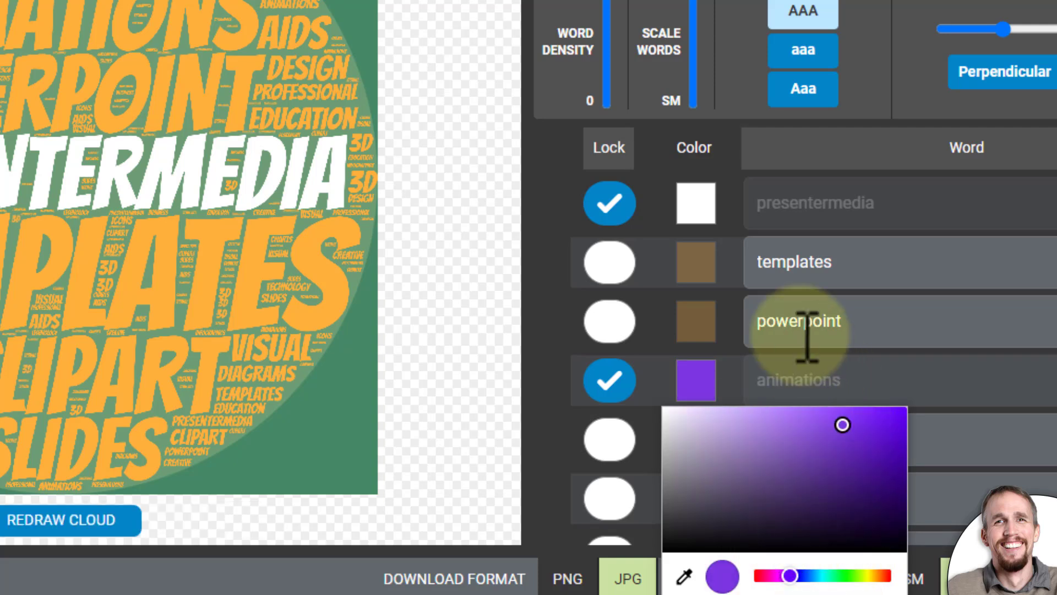
{"action": "left_click", "coordinate": [54, 526]}
{"action": "left_click", "coordinate": [54, 523]}
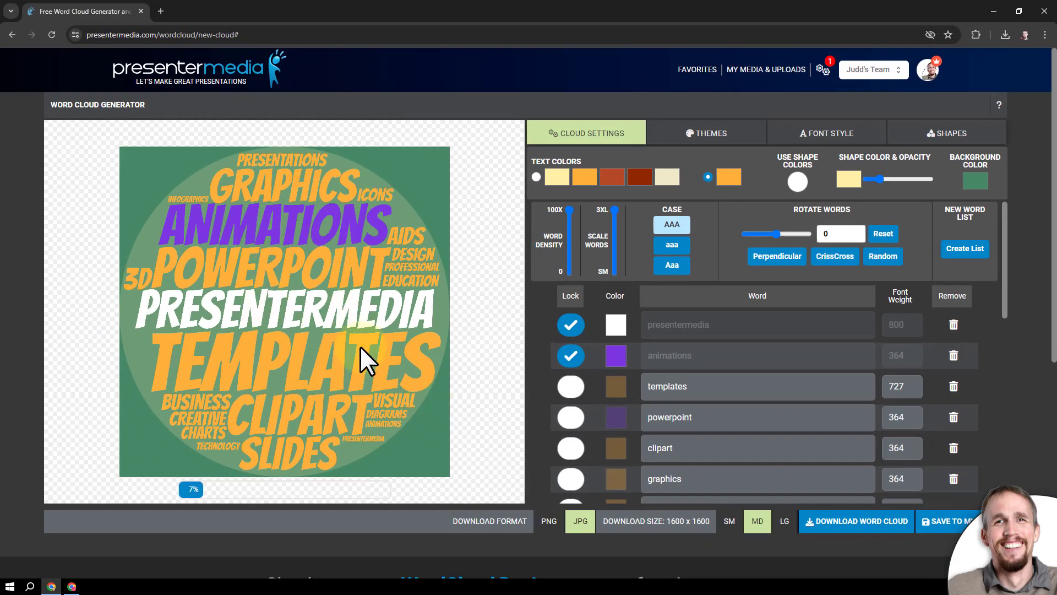
- Lock the word "clipart", color it mint green (RGB 61, 255, 181) and redraw the cloud
{"action": "left_click", "coordinate": [571, 448]}
{"action": "left_click", "coordinate": [616, 448]}
{"action": "left_click", "coordinate": [688, 384]}
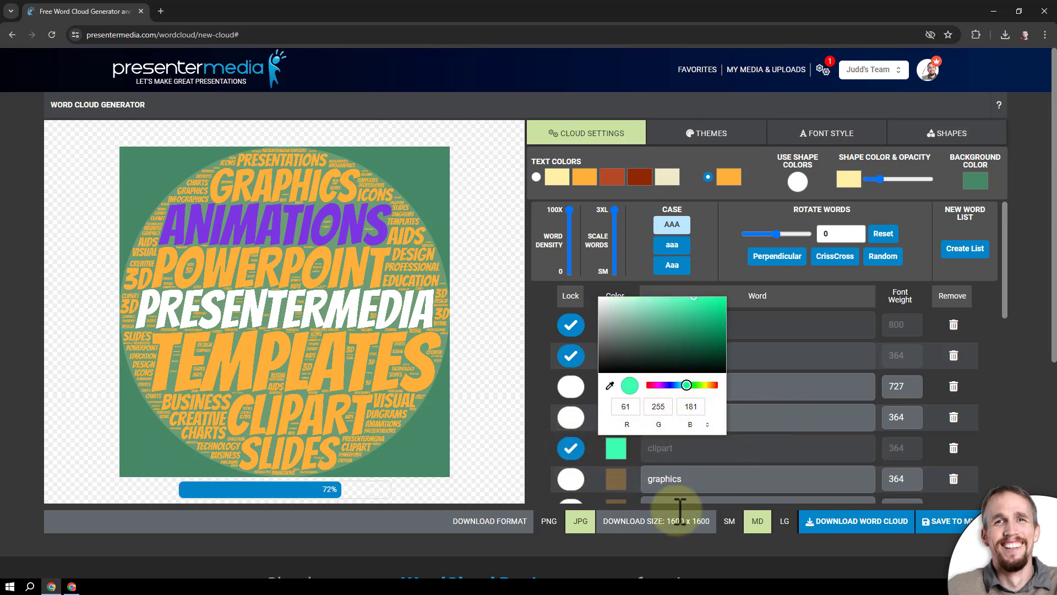
{"action": "left_click", "coordinate": [298, 494]}
{"action": "left_click", "coordinate": [293, 492]}
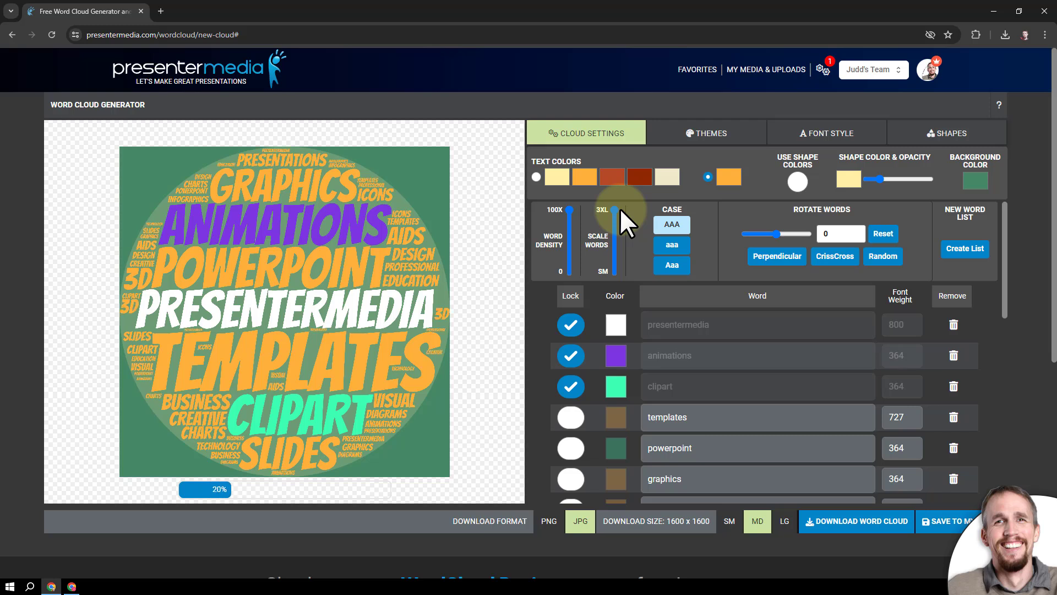
- Rotate the unlocked words in the cloud to an angle of 38
{"action": "left_click", "coordinate": [776, 234]}
{"action": "left_click_drag", "start_coordinate": [776, 235], "coordinate": [784, 236]}
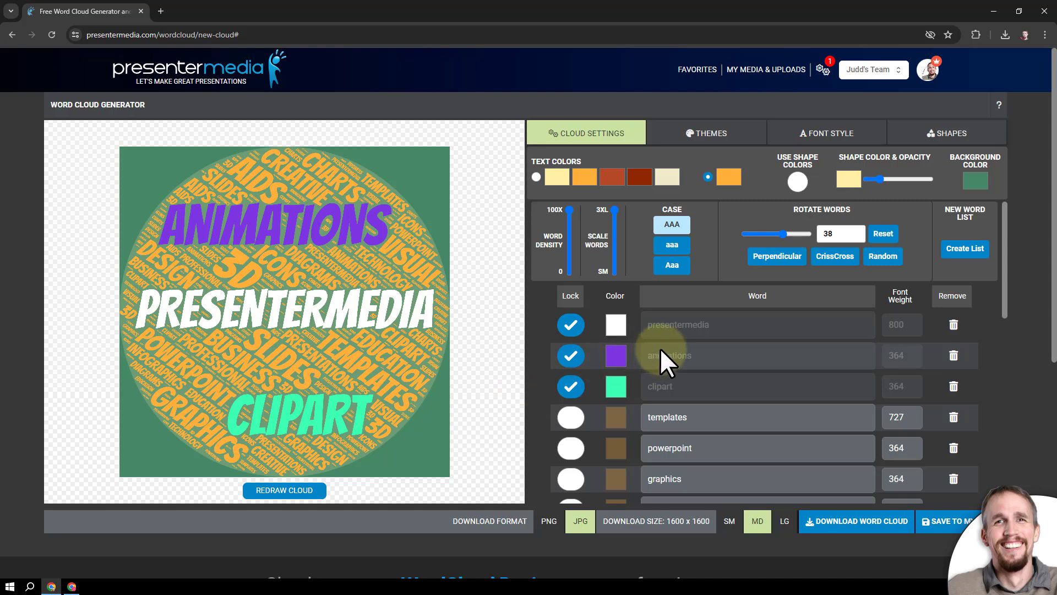
{"action": "left_click", "coordinate": [733, 177]}
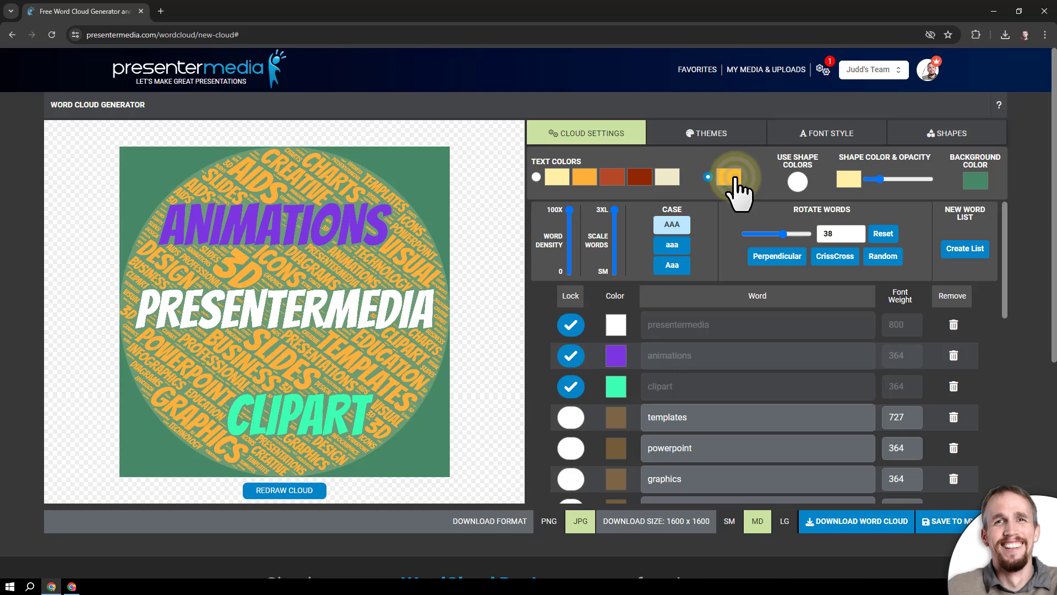
- Switch the download format to PNG to remove the cloud's background color
{"action": "left_click", "coordinate": [545, 530]}
{"action": "left_click", "coordinate": [573, 527]}
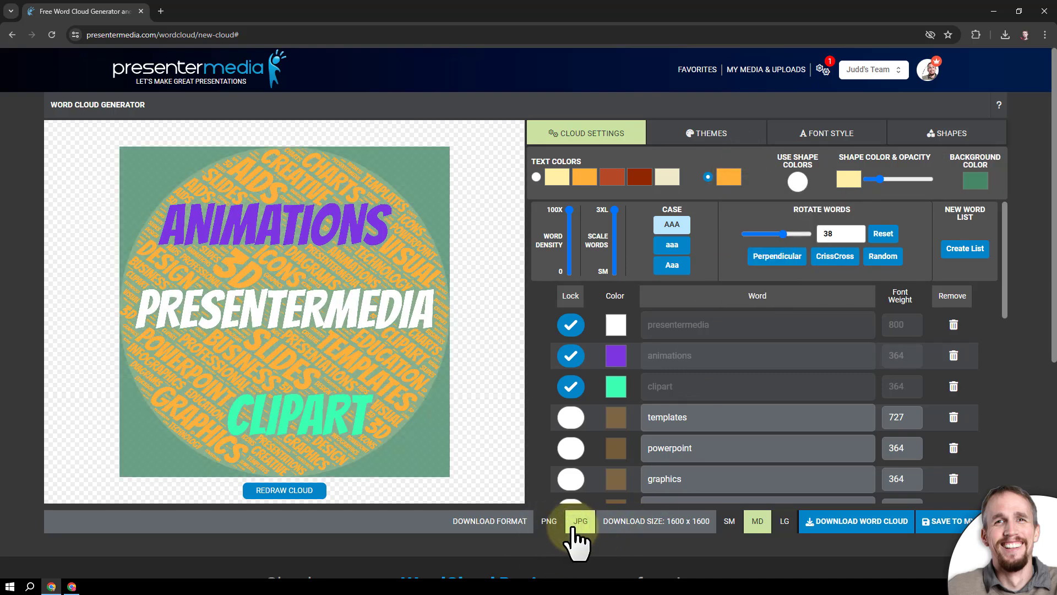
{"action": "left_click", "coordinate": [550, 524]}
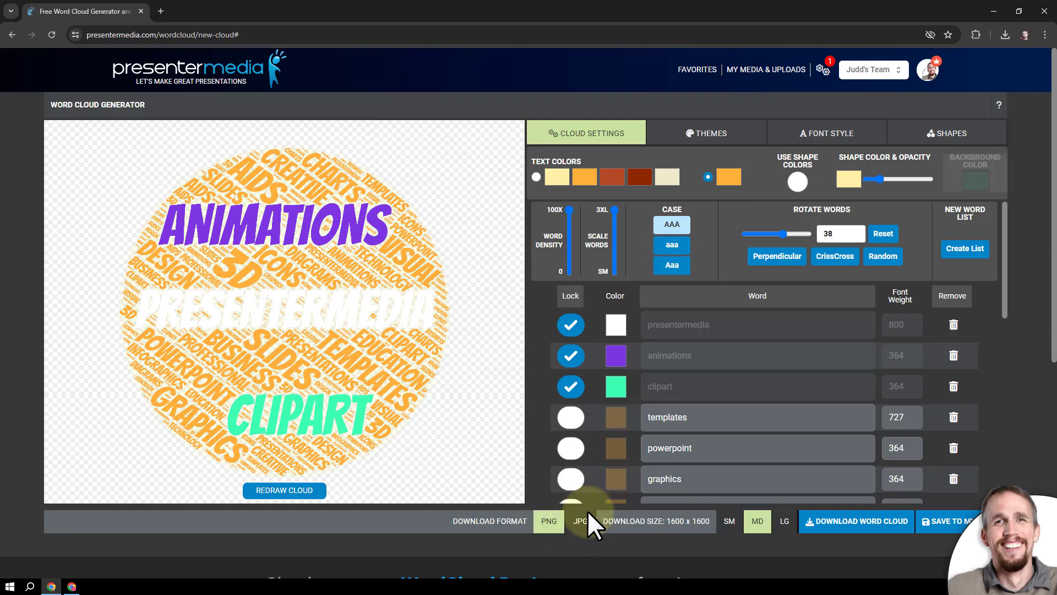
{"action": "left_click", "coordinate": [581, 523]}
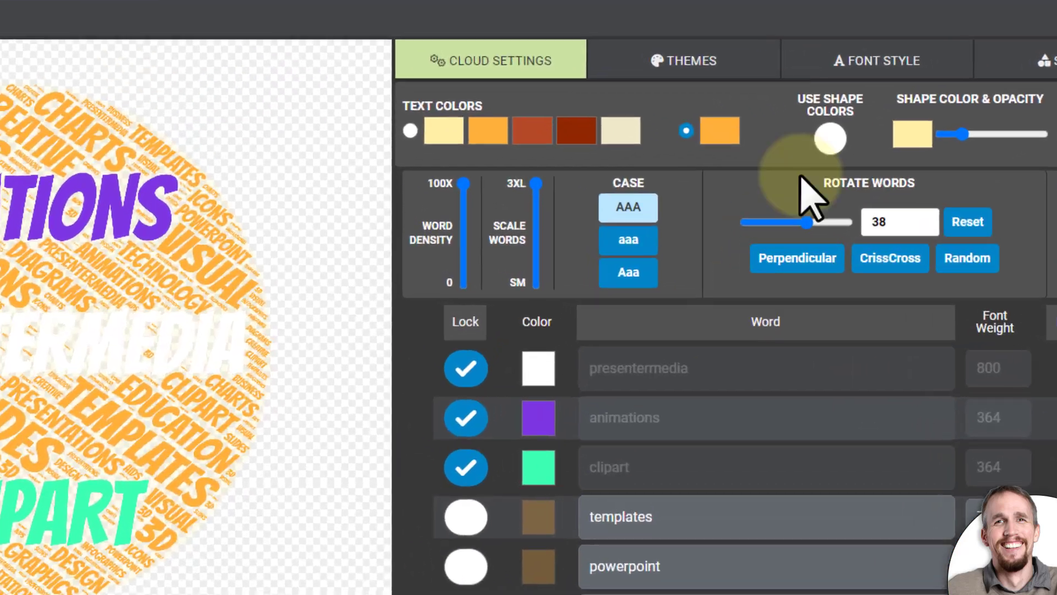
- Raise the circle shape's opacity to the maximum and set the shape color to light purple
{"action": "left_click", "coordinate": [858, 183]}
{"action": "left_click_drag", "start_coordinate": [975, 126], "coordinate": [1017, 131]}
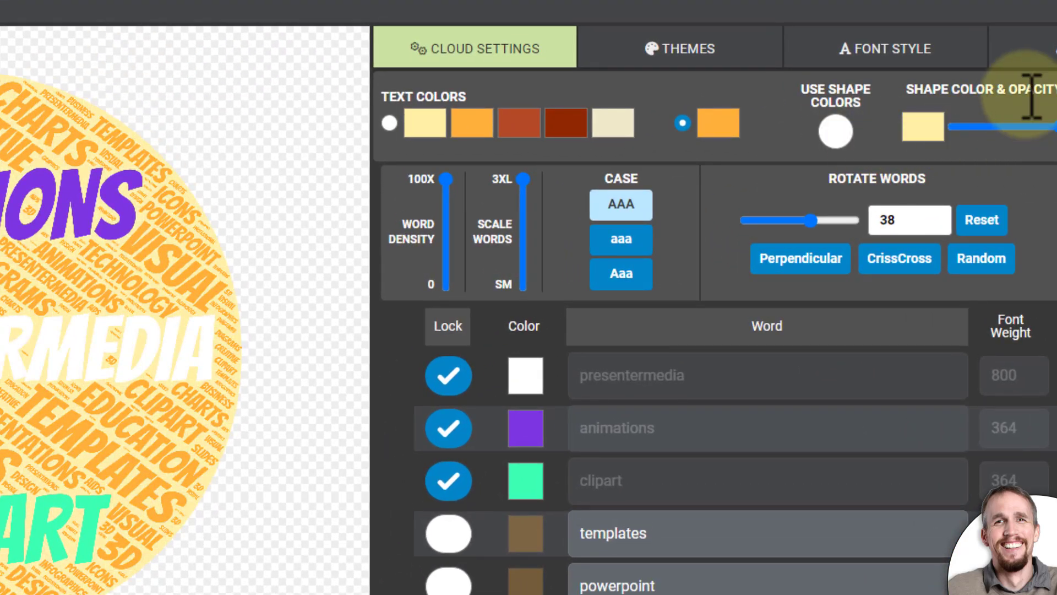
{"action": "left_click", "coordinate": [925, 129]}
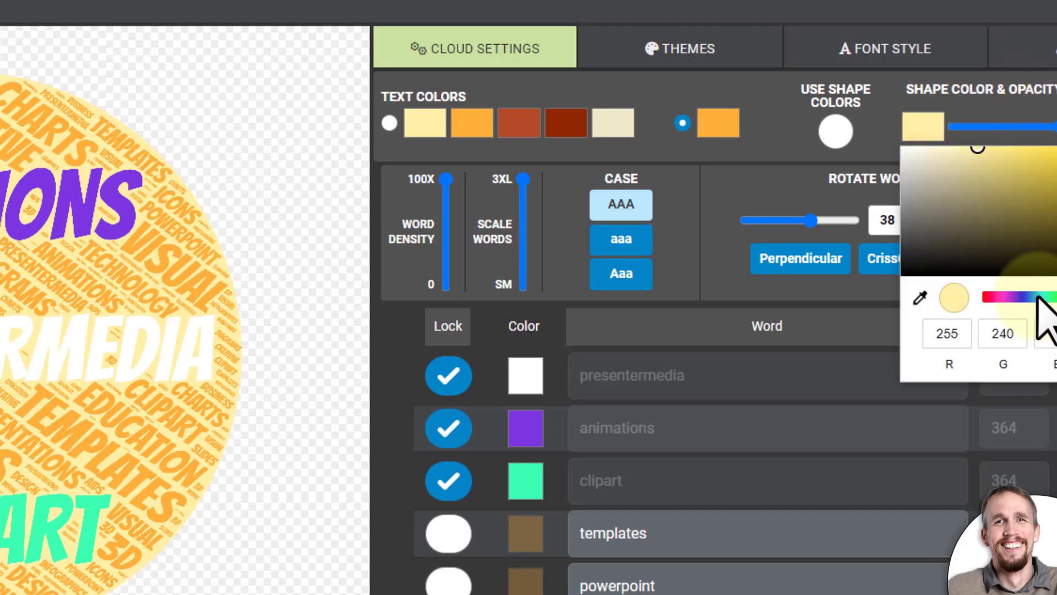
{"action": "left_click", "coordinate": [1017, 297]}
{"action": "left_click", "coordinate": [953, 150]}
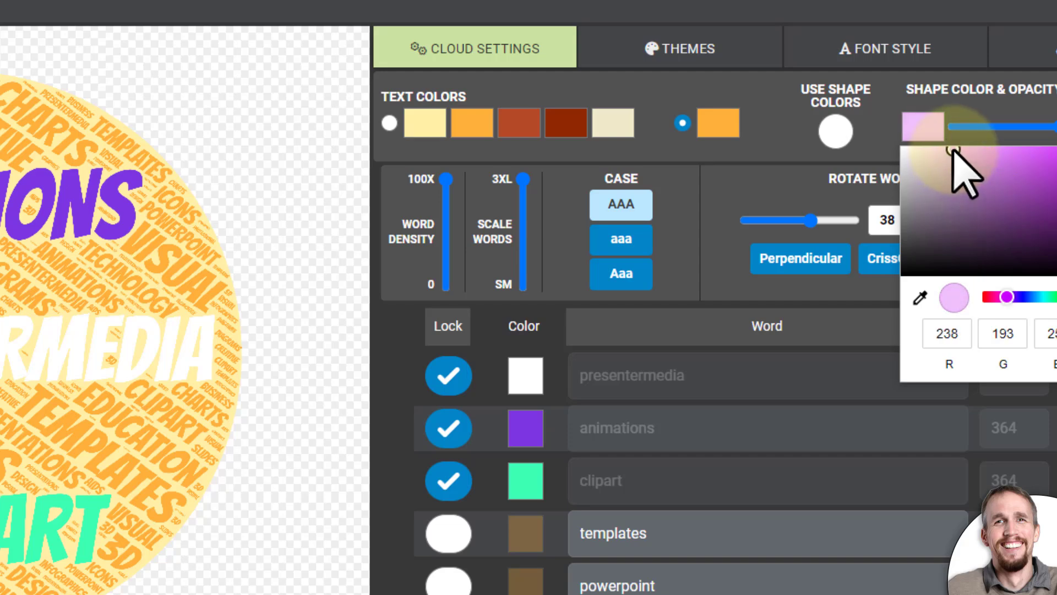
{"action": "left_click", "coordinate": [753, 199]}
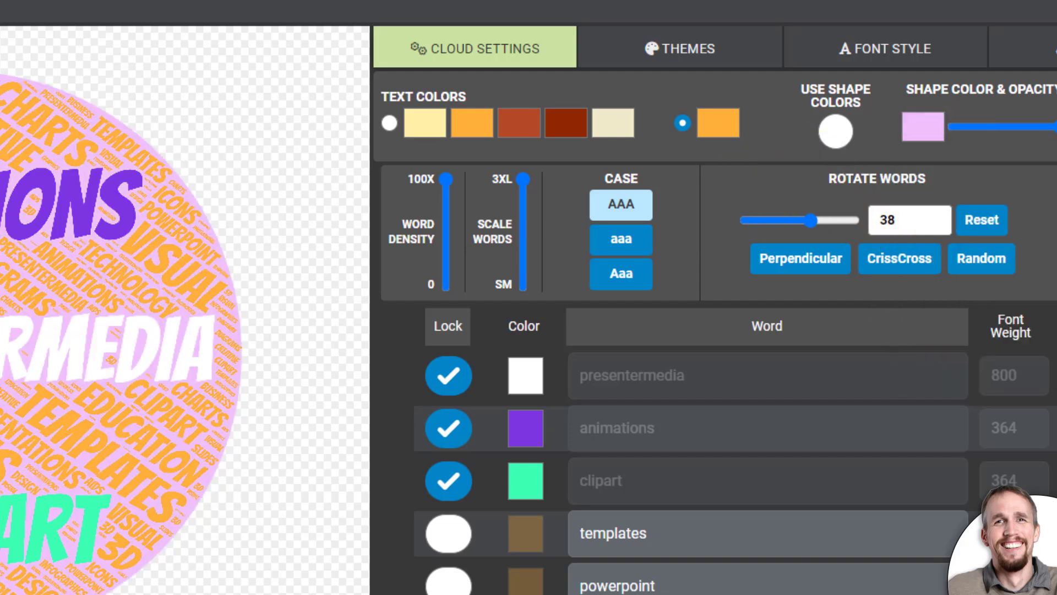
- Change the circle's shape color to dark gray
{"action": "left_click", "coordinate": [923, 130]}
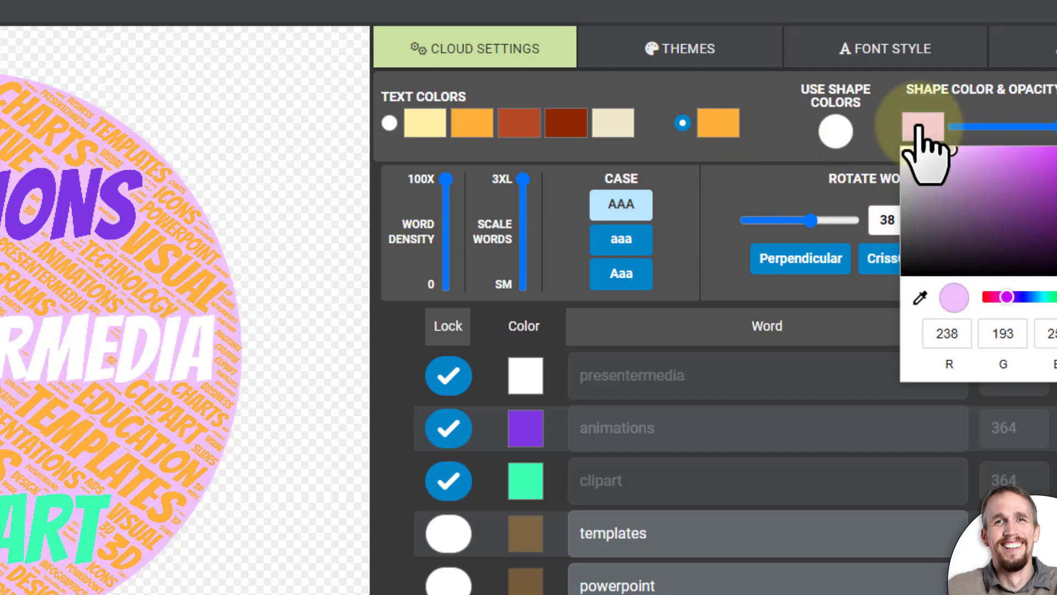
{"action": "left_click", "coordinate": [904, 215]}
{"action": "left_click", "coordinate": [779, 186]}
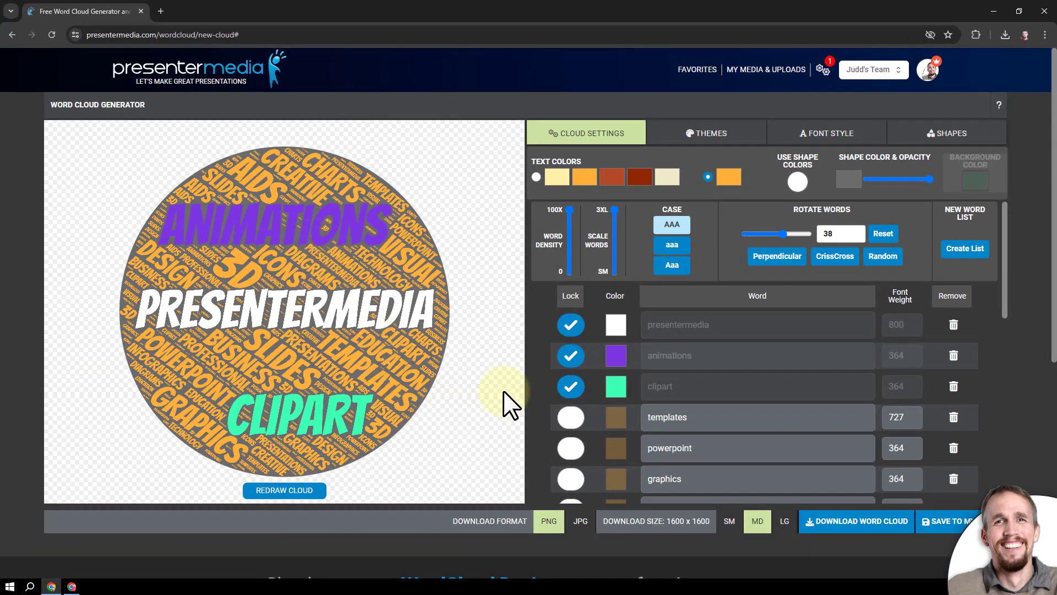
- Change the color of the locked word "animations" to green and redraw the cloud
{"action": "left_click", "coordinate": [616, 359]}
{"action": "left_click", "coordinate": [616, 358]}
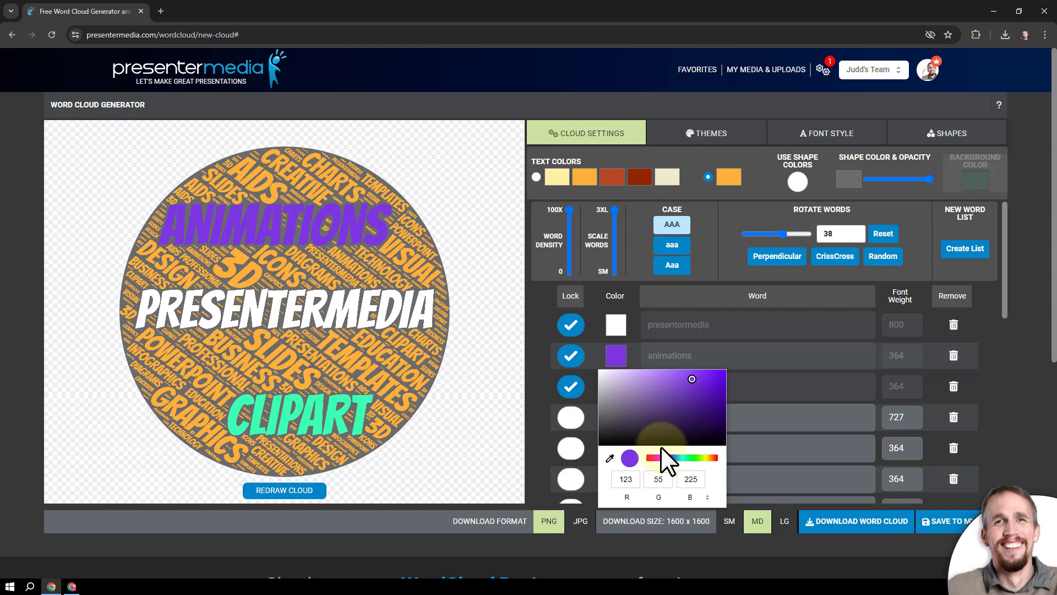
{"action": "left_click_drag", "start_coordinate": [662, 459], "coordinate": [683, 456]}
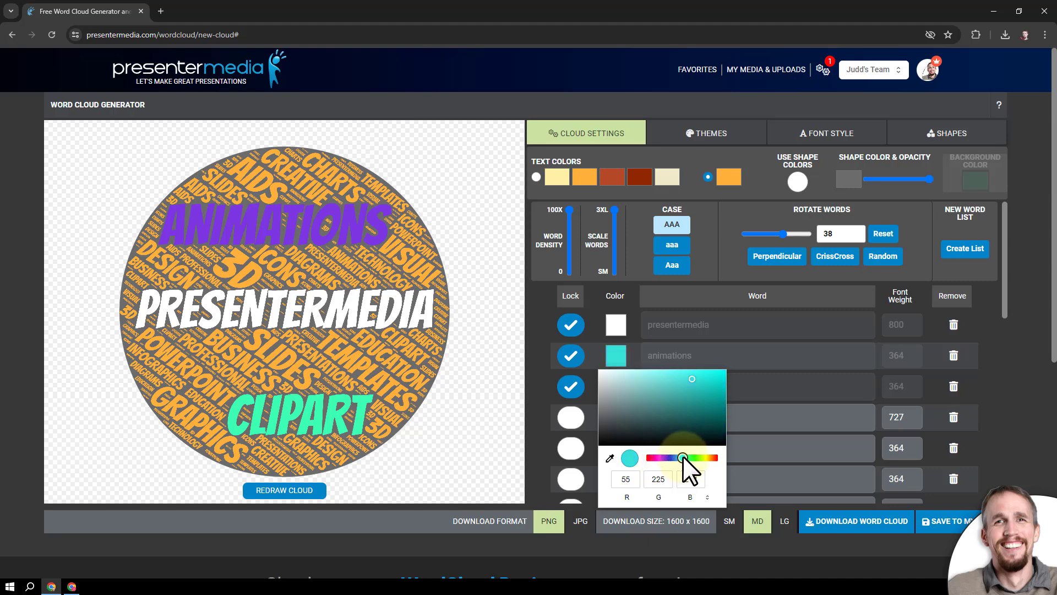
{"action": "left_click", "coordinate": [665, 350]}
{"action": "left_click", "coordinate": [285, 490]}
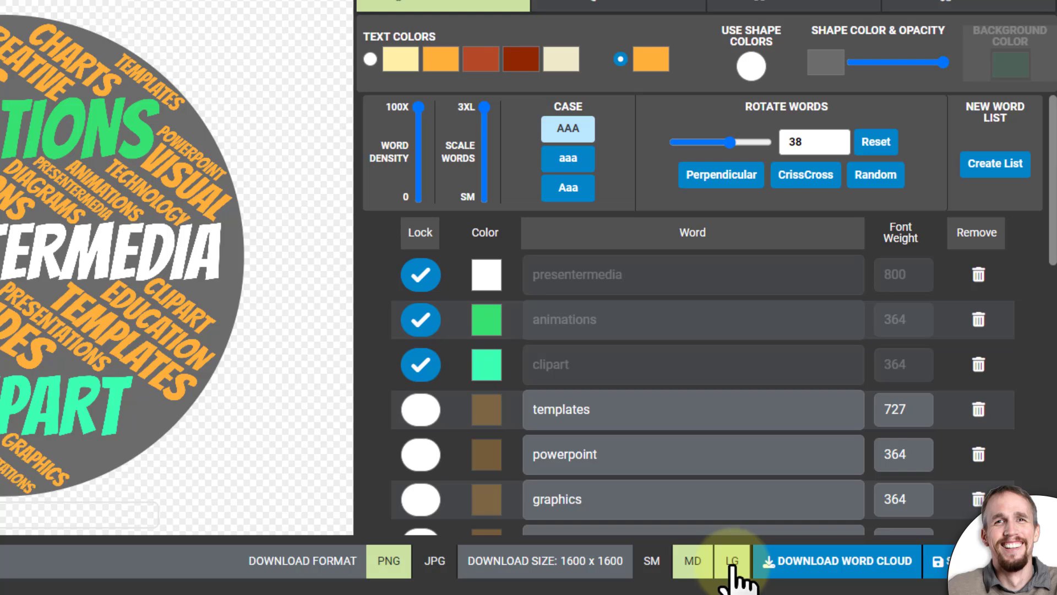
- Preview the cloud in JPG format with its background and return the download format to PNG
{"action": "left_click", "coordinate": [845, 573]}
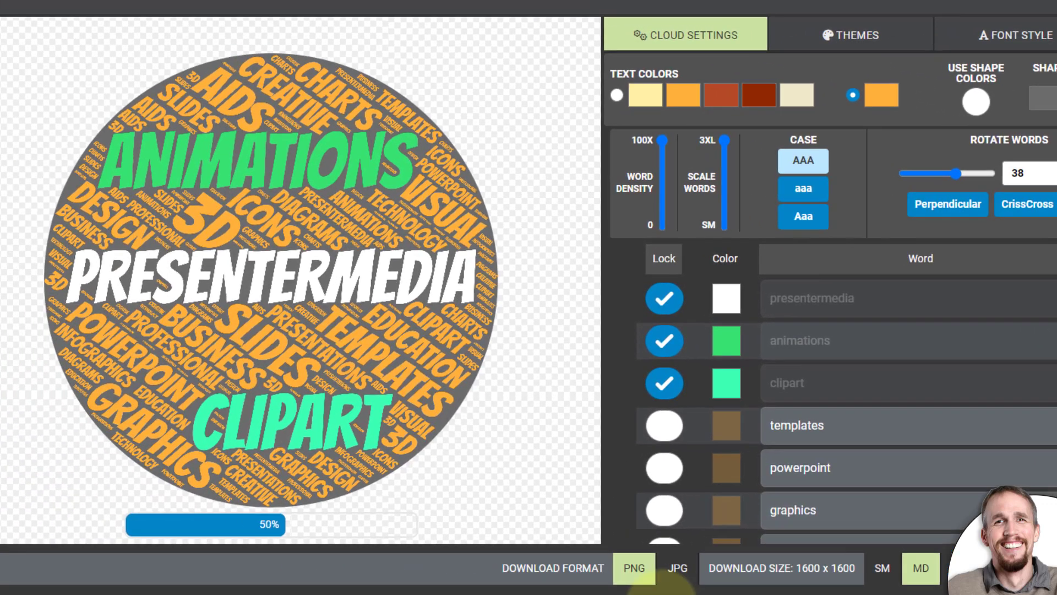
{"action": "left_click", "coordinate": [678, 576]}
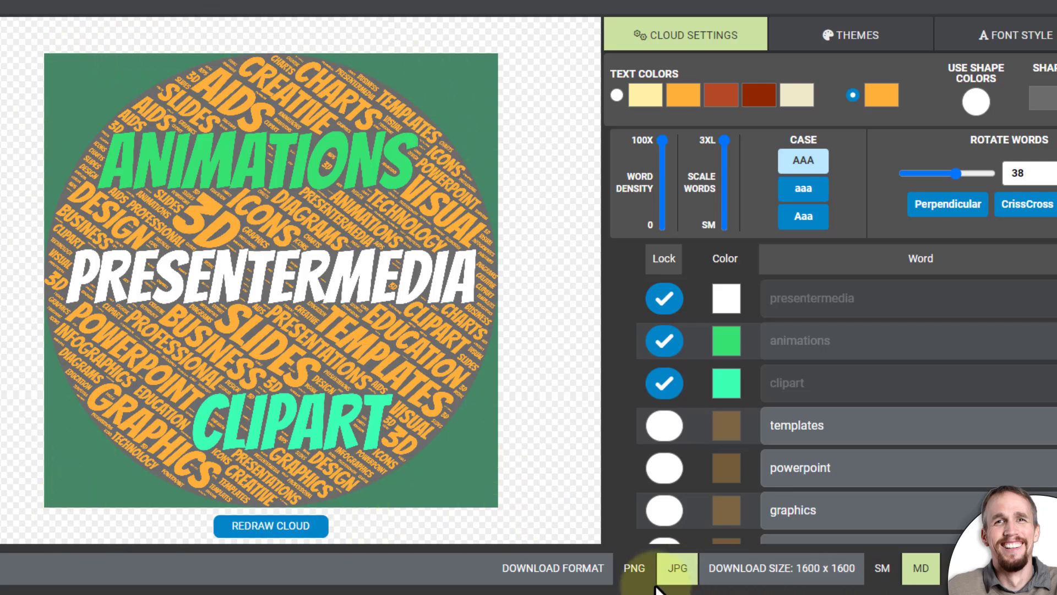
{"action": "left_click", "coordinate": [633, 581]}
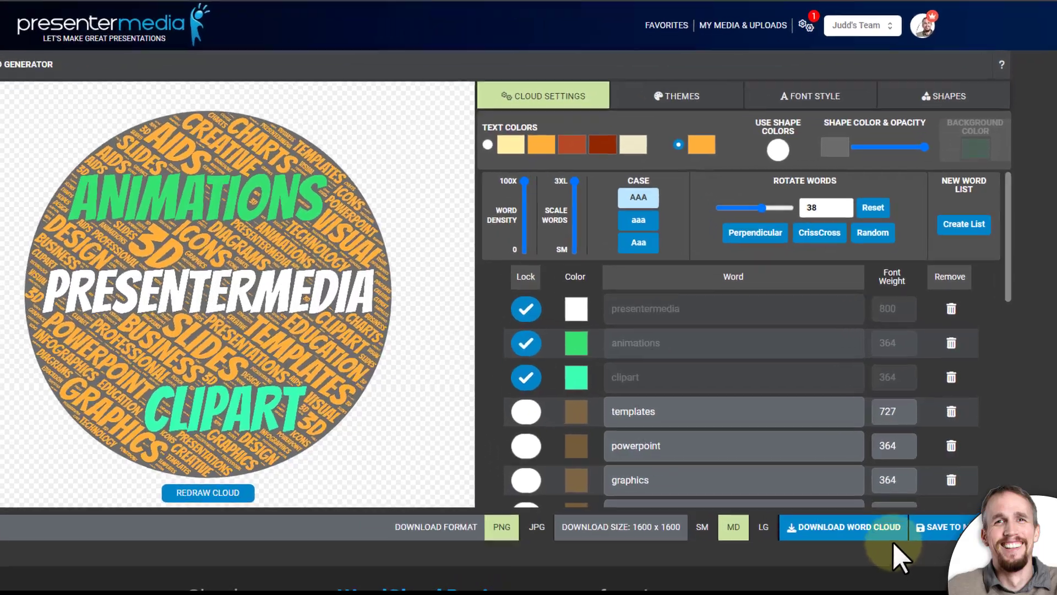
- Save the word cloud to My Media and open the My Media & Uploads page
{"action": "left_click", "coordinate": [942, 527]}
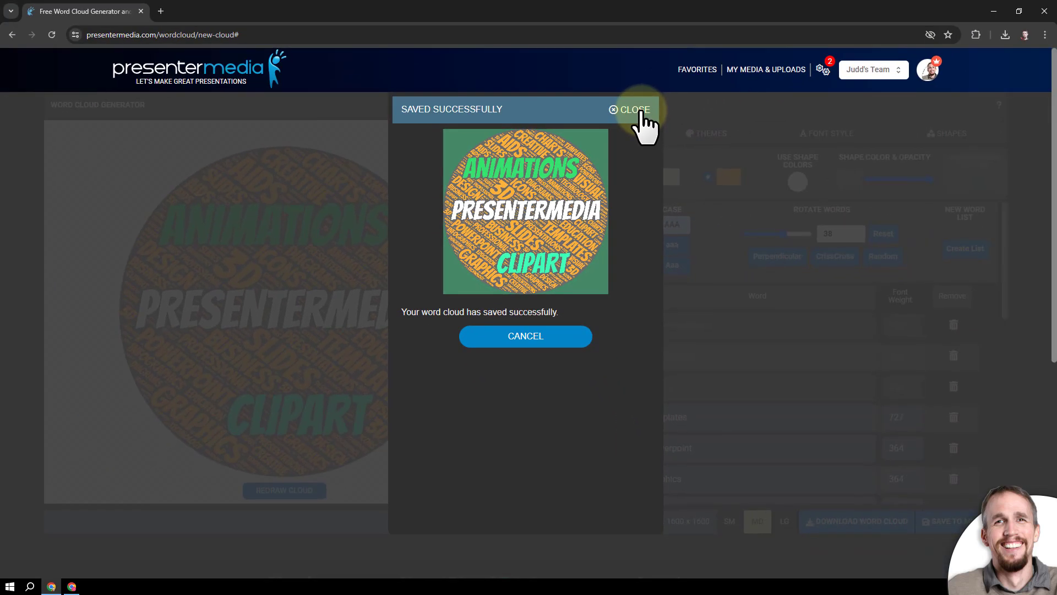
{"action": "left_click", "coordinate": [753, 42]}
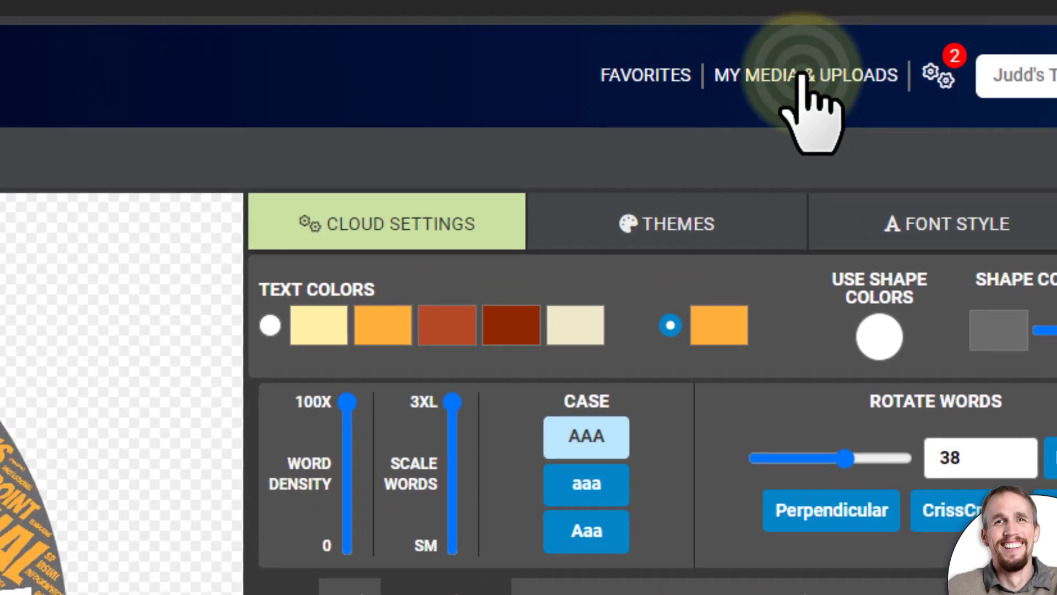
{"action": "left_click", "coordinate": [804, 76]}
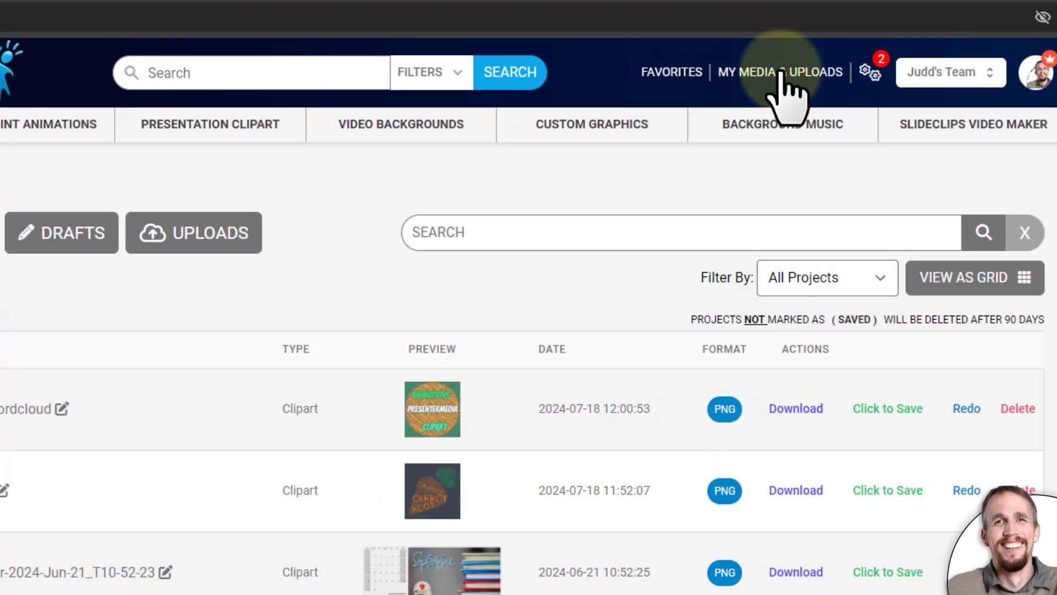